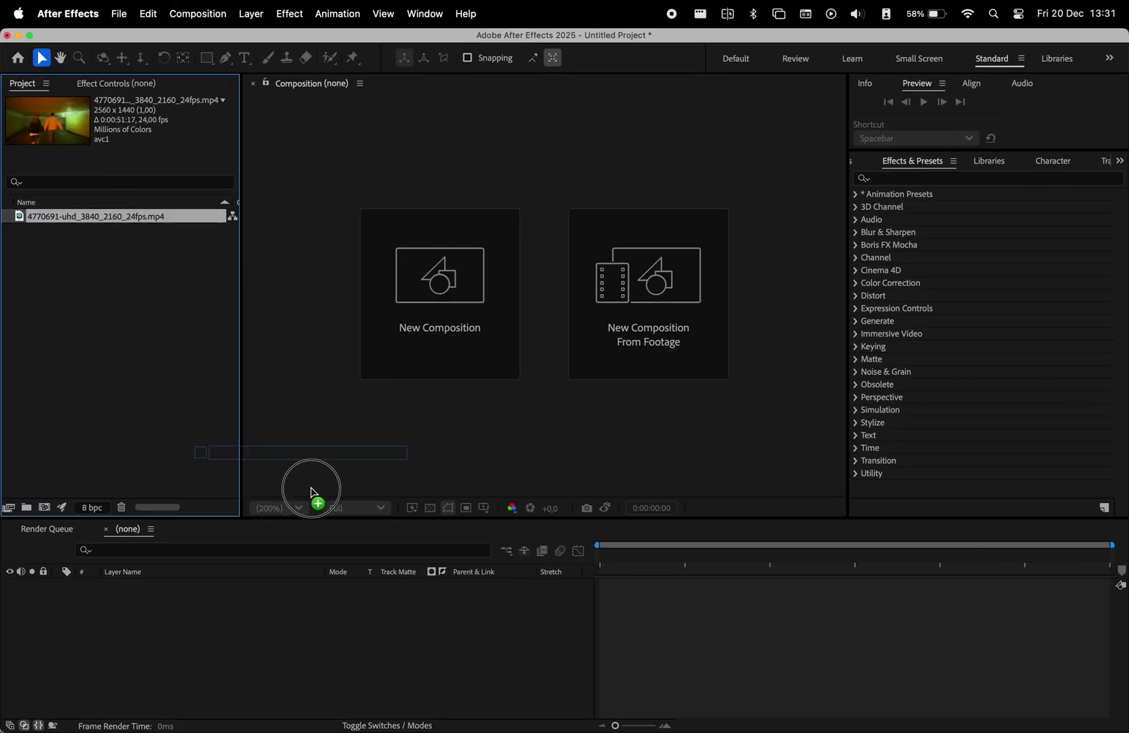
Step: Preview the clip, return to its start and open the footage layer for Roto Brush work
key("space")
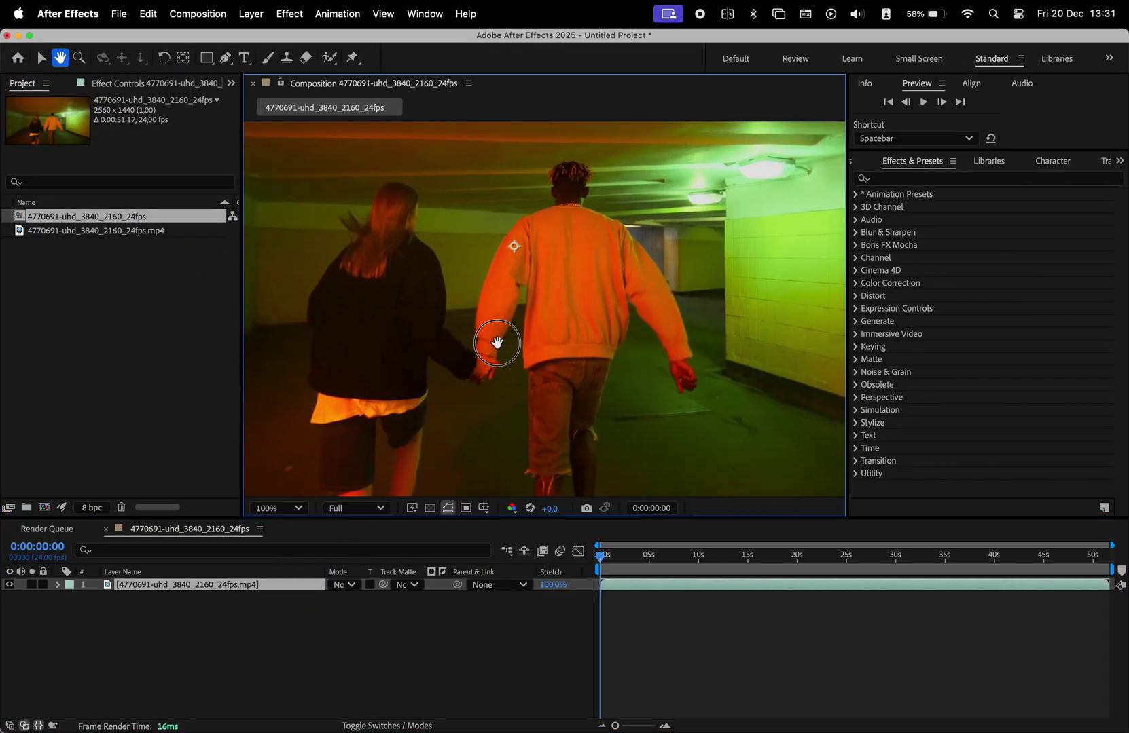
left_click(601, 557)
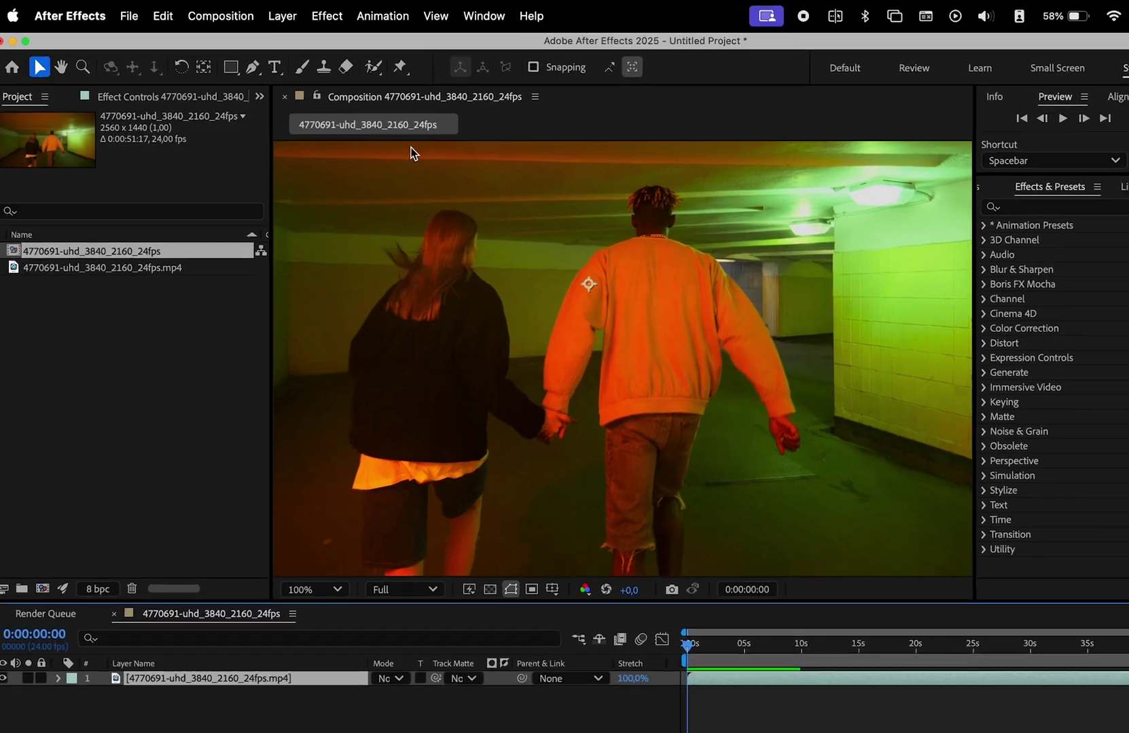
left_click(329, 58)
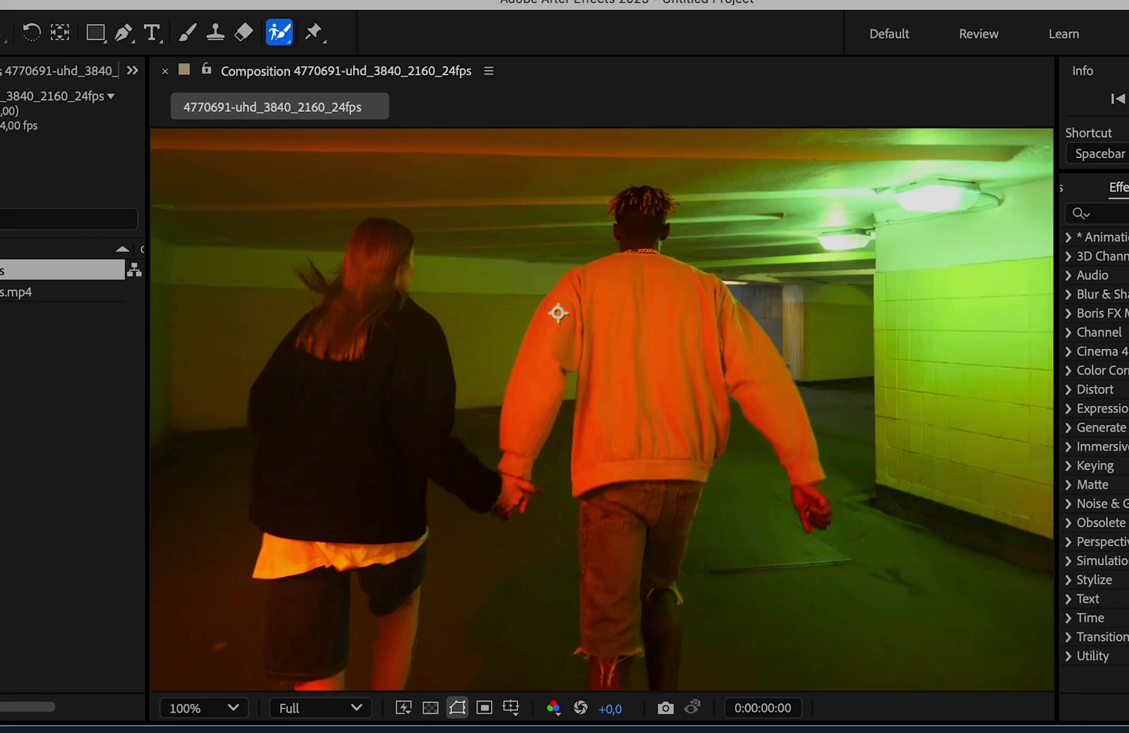
double_click(557, 313)
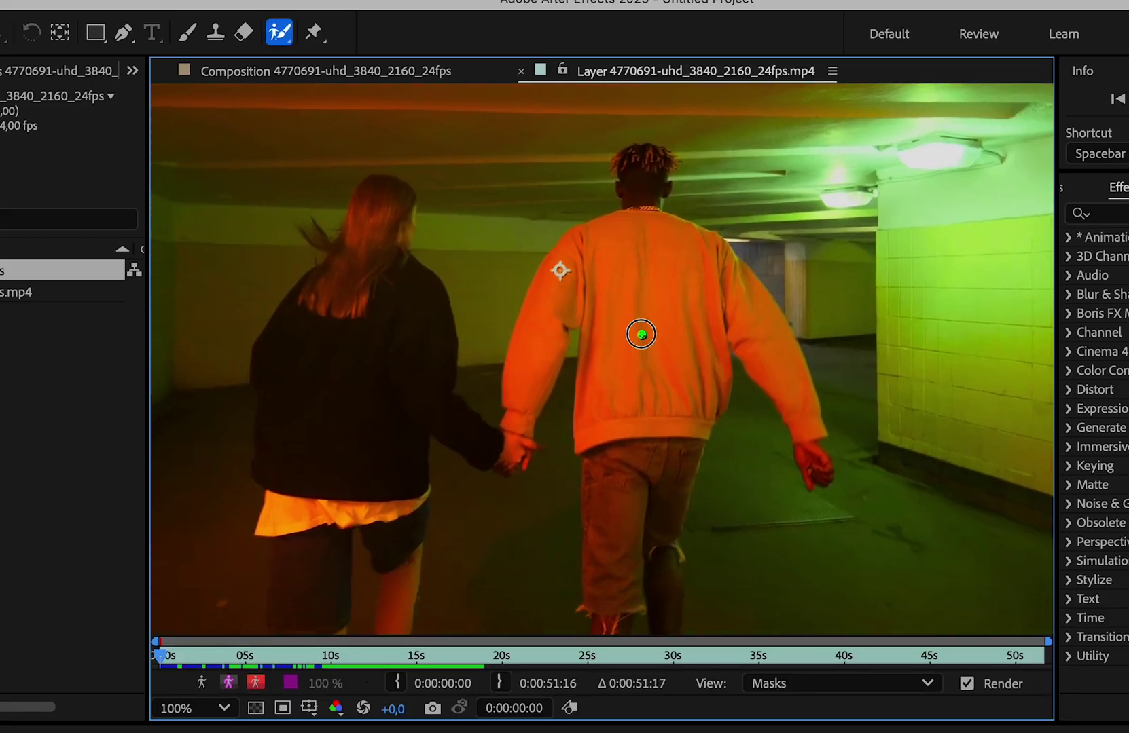
Step: Paint Roto Brush foreground strokes over the man's sweater and arm and the woman's body and legs on the first frame
mouse_move(640, 328)
left_mouse_down()
mouse_move(639, 256)
mouse_move(576, 317)
left_mouse_up()
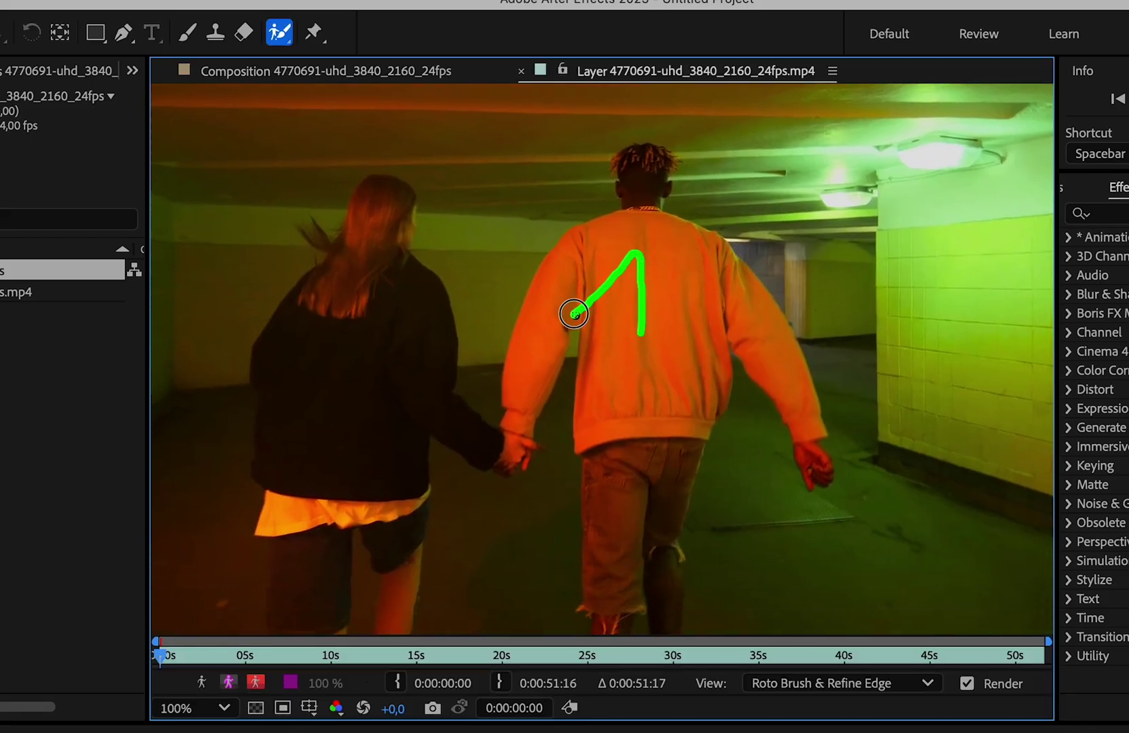
left_click_drag(730, 301, 805, 400)
left_click_drag(353, 268, 360, 448)
left_click_drag(421, 442, 496, 305)
left_click_drag(401, 407, 401, 529)
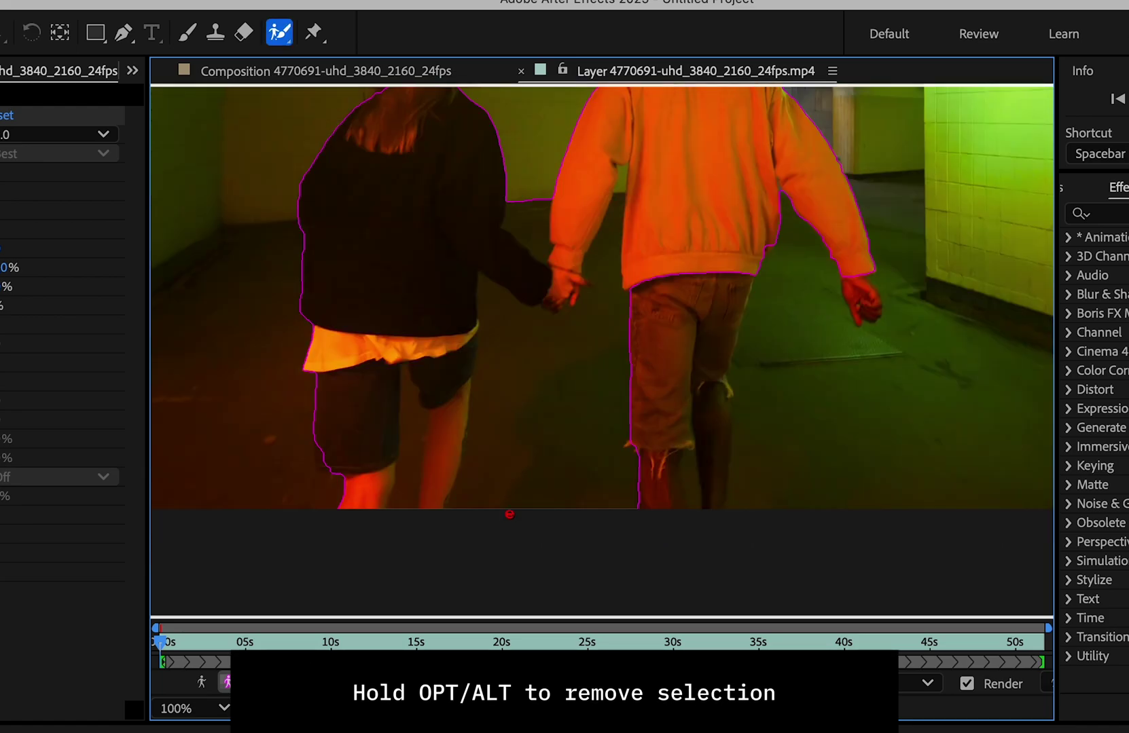
Step: Refine the Roto Brush selection, adding missed hair, hands and legs and subtracting the background gaps between arms and legs
mouse_move(519, 374)
left_mouse_down()
mouse_move(516, 349)
mouse_move(486, 429)
mouse_move(420, 531)
left_mouse_up()
left_click_drag(274, 208, 262, 214)
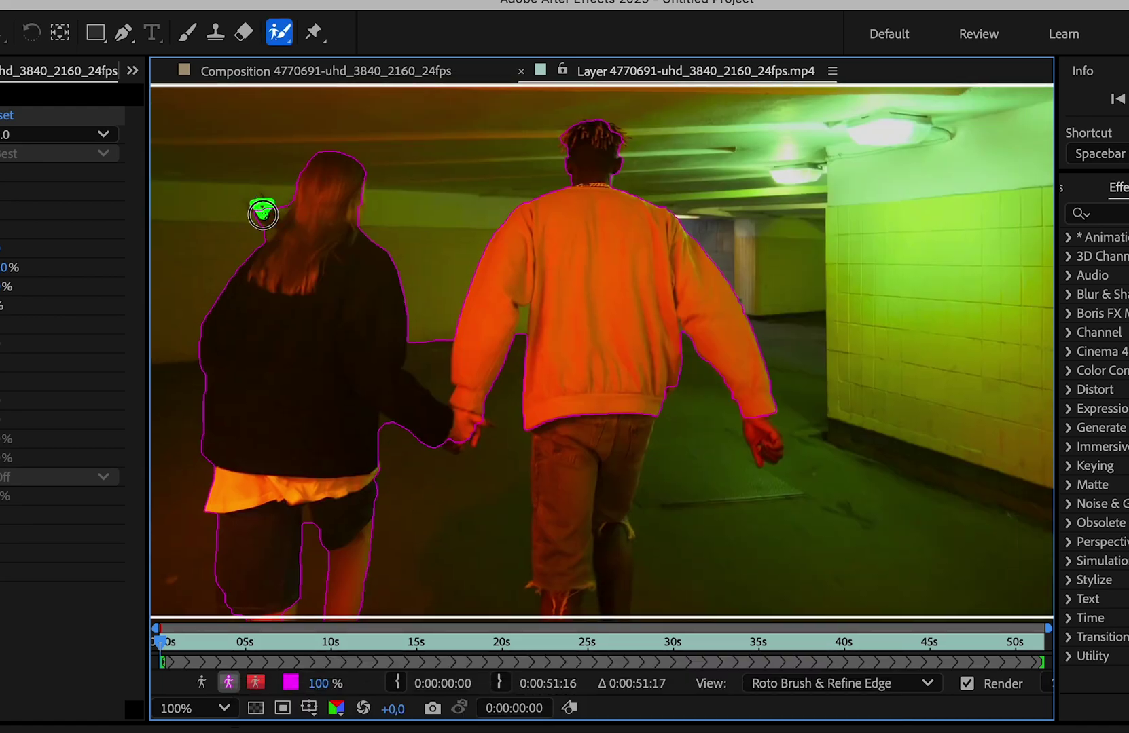
left_click_drag(469, 336, 368, 317)
left_click_drag(353, 377, 375, 393)
left_click_drag(612, 387, 615, 424)
left_click_drag(604, 435, 604, 336)
left_click_drag(410, 478, 411, 551)
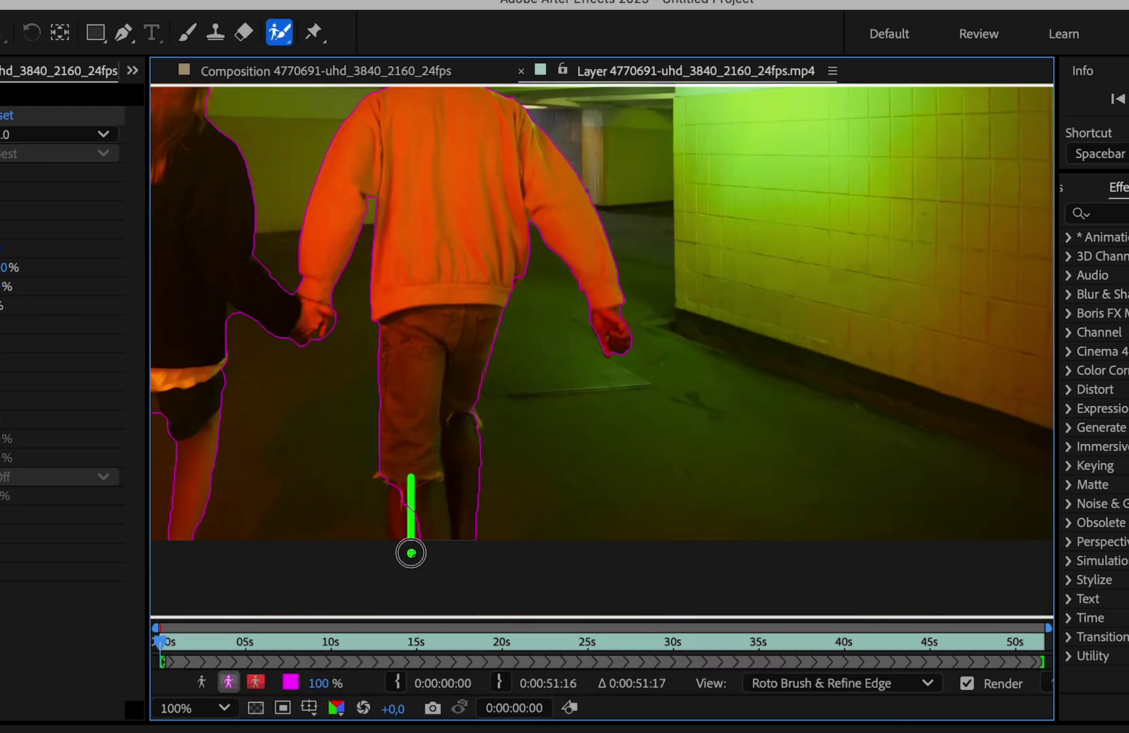
mouse_move(438, 161)
left_mouse_down()
mouse_move(557, 226)
mouse_move(558, 268)
left_mouse_up()
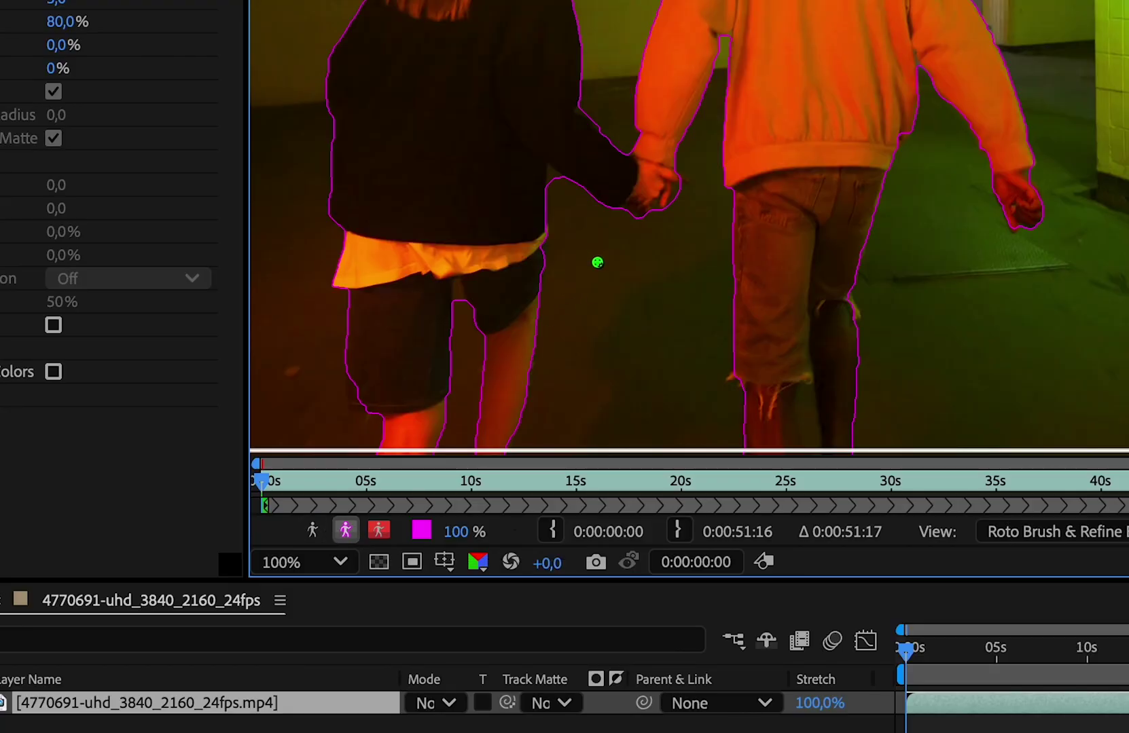
Step: Propagate the Roto Brush selection through the clip and turn off the alpha boundary overlay to show the cutout
key("space")
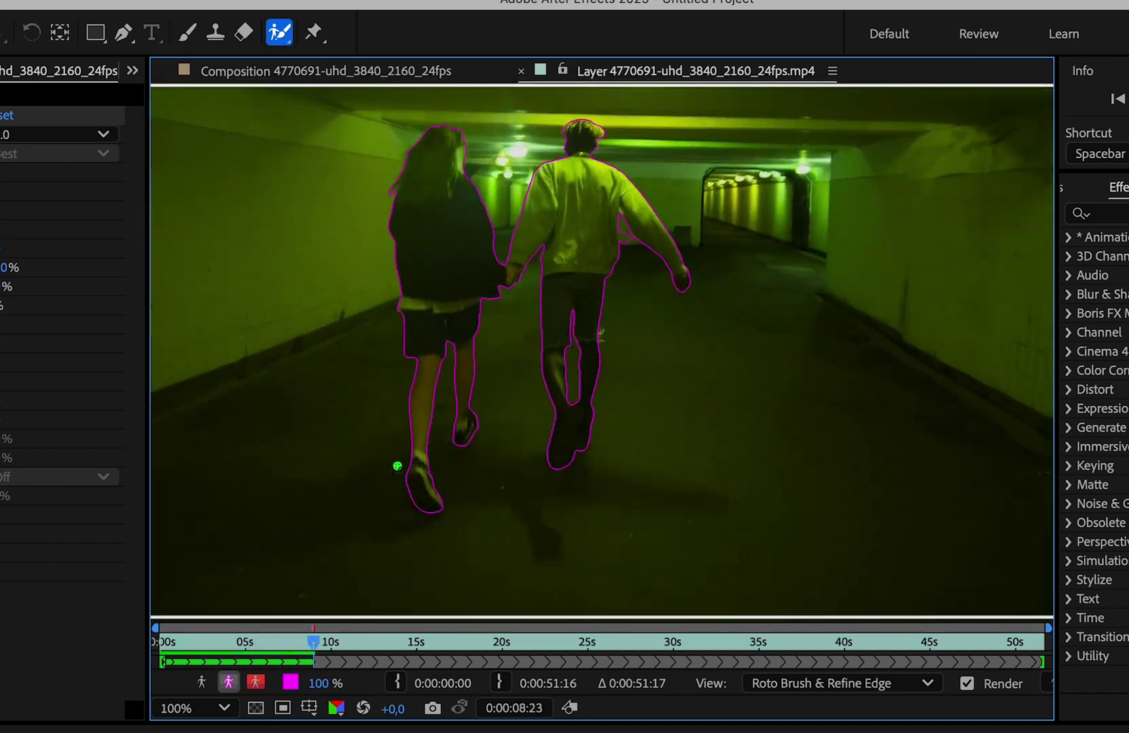
left_click(229, 686)
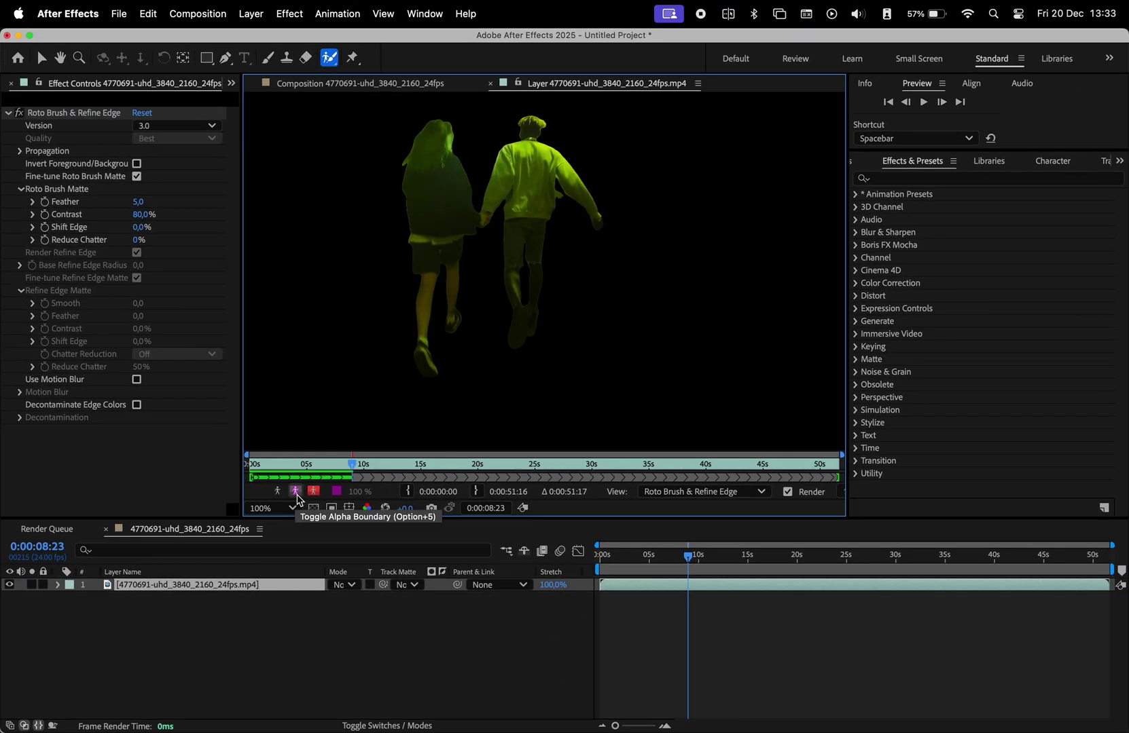
Step: Duplicate the footage layer, delete Roto Brush & Refine Edge from the lower copy, and return to the composition view
left_click(164, 583)
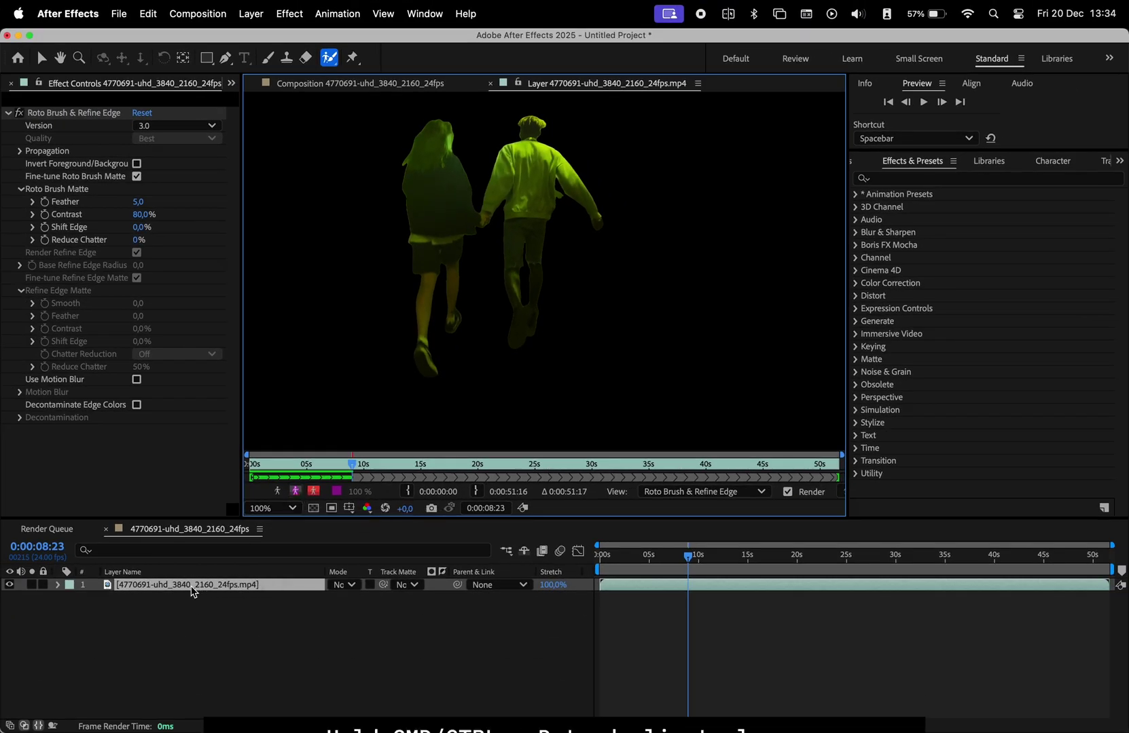
key("super+d")
left_click(176, 599)
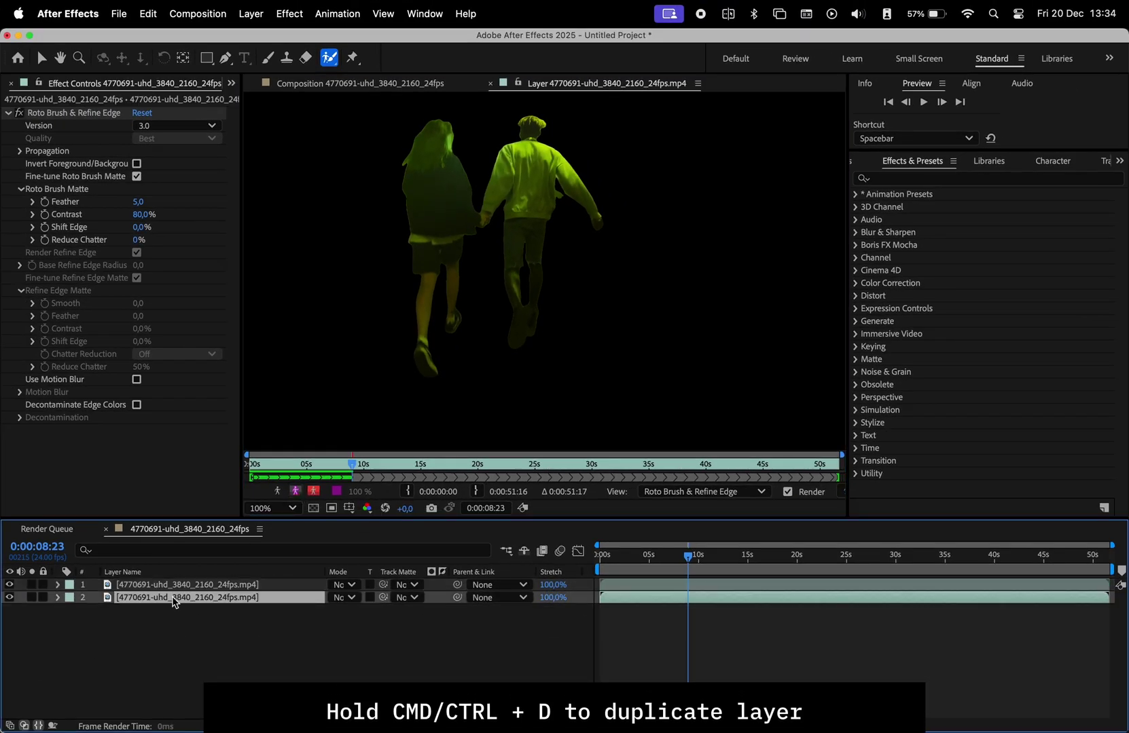
left_click(79, 113)
key("Delete")
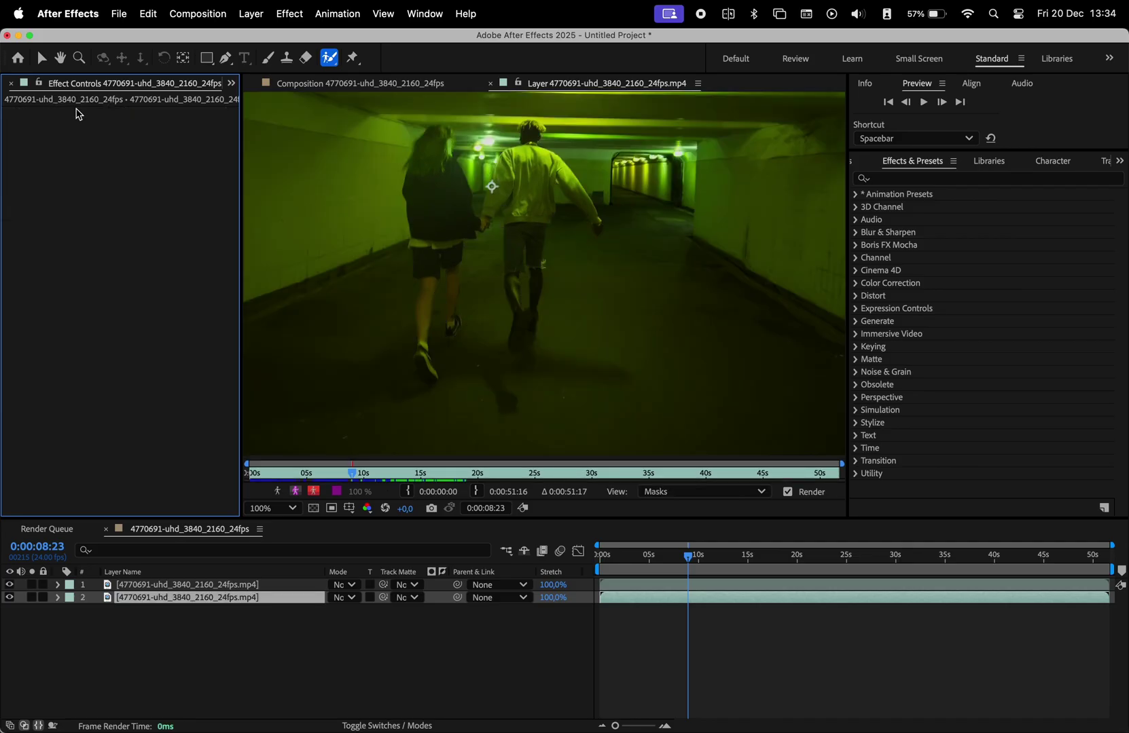
left_click(381, 122)
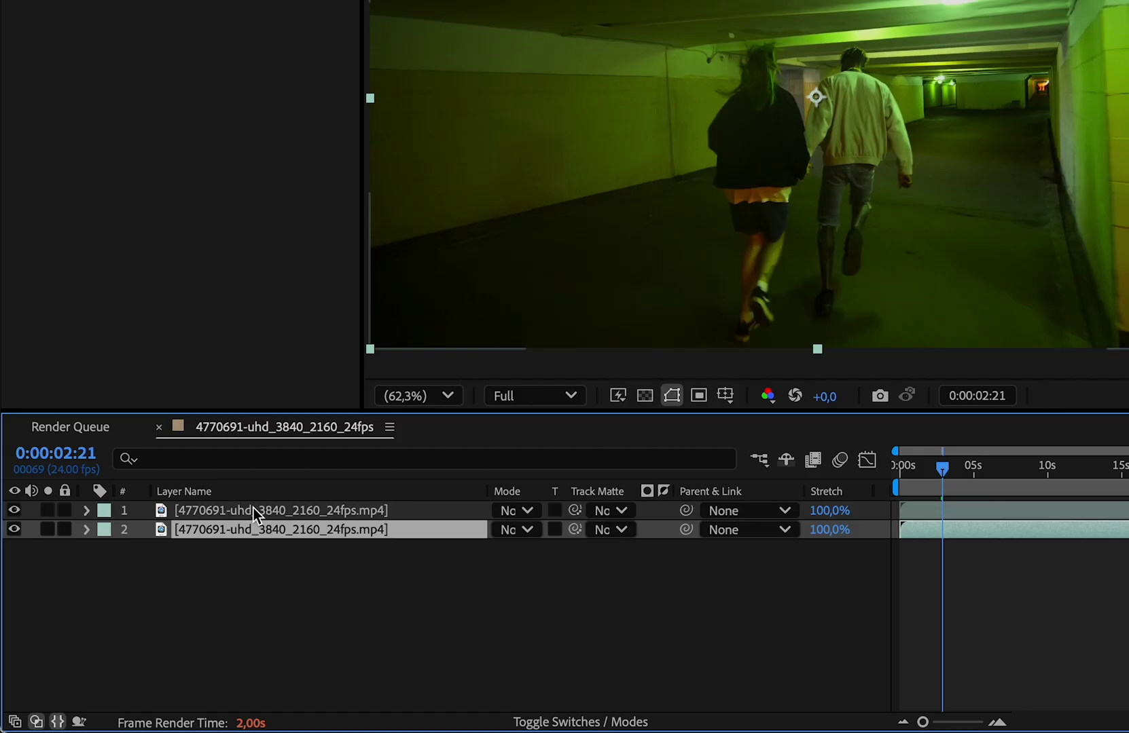
Step: Apply the Fractal Noise and Tint effects to the upper, rotoscoped layer
left_click(253, 510)
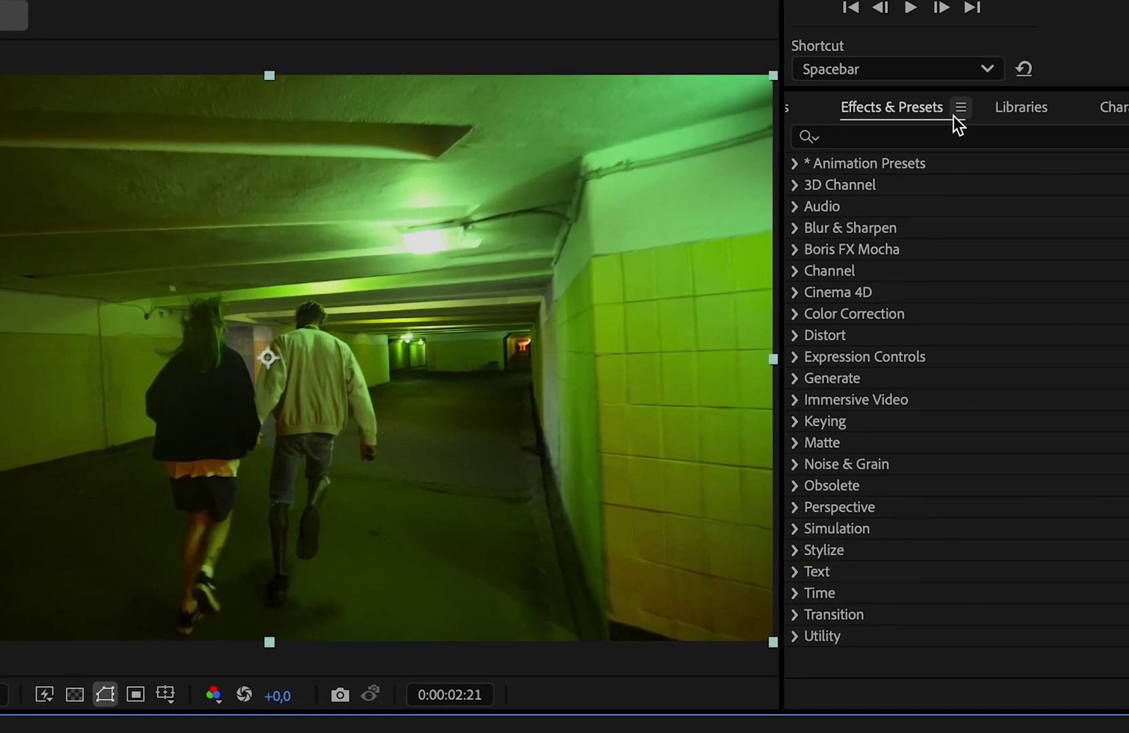
left_click(812, 206)
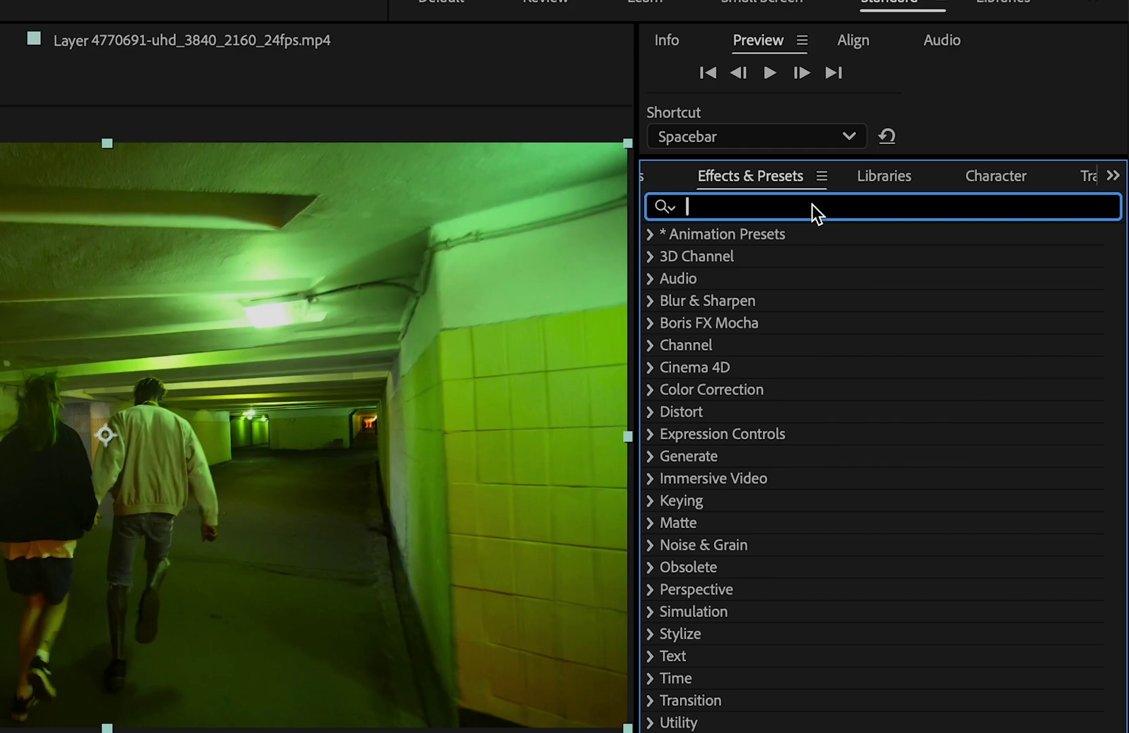
type("fractal")
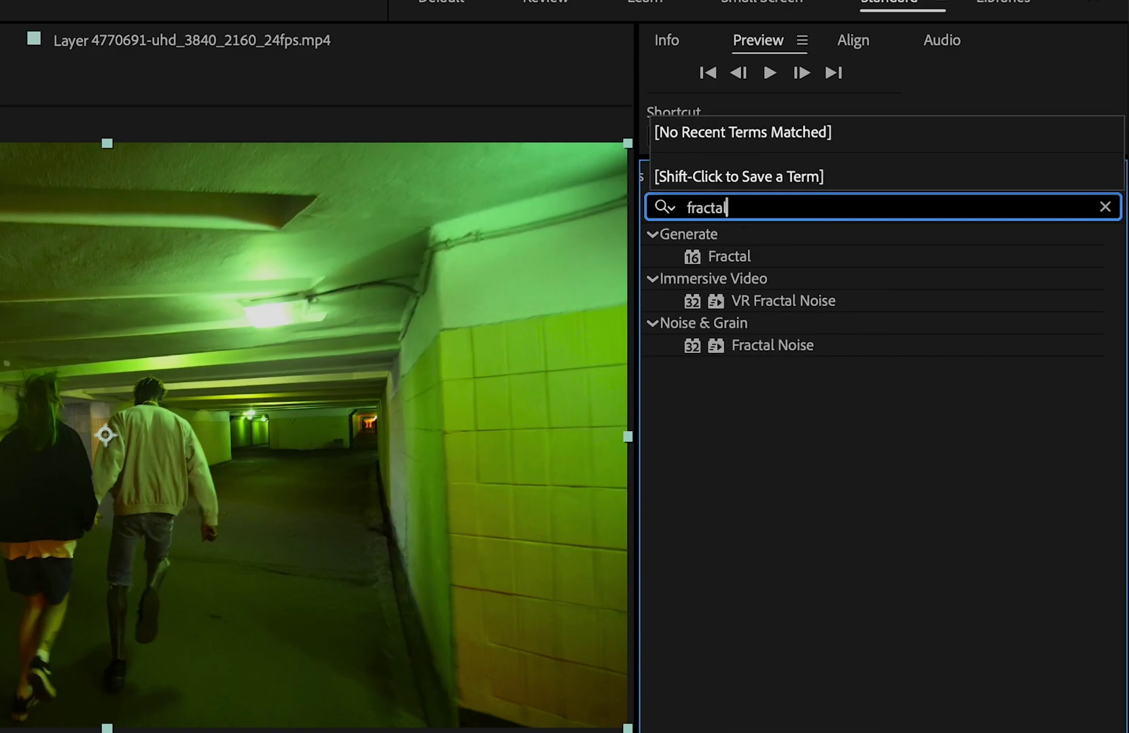
double_click(770, 346)
left_click(762, 212)
type("tint")
double_click(744, 322)
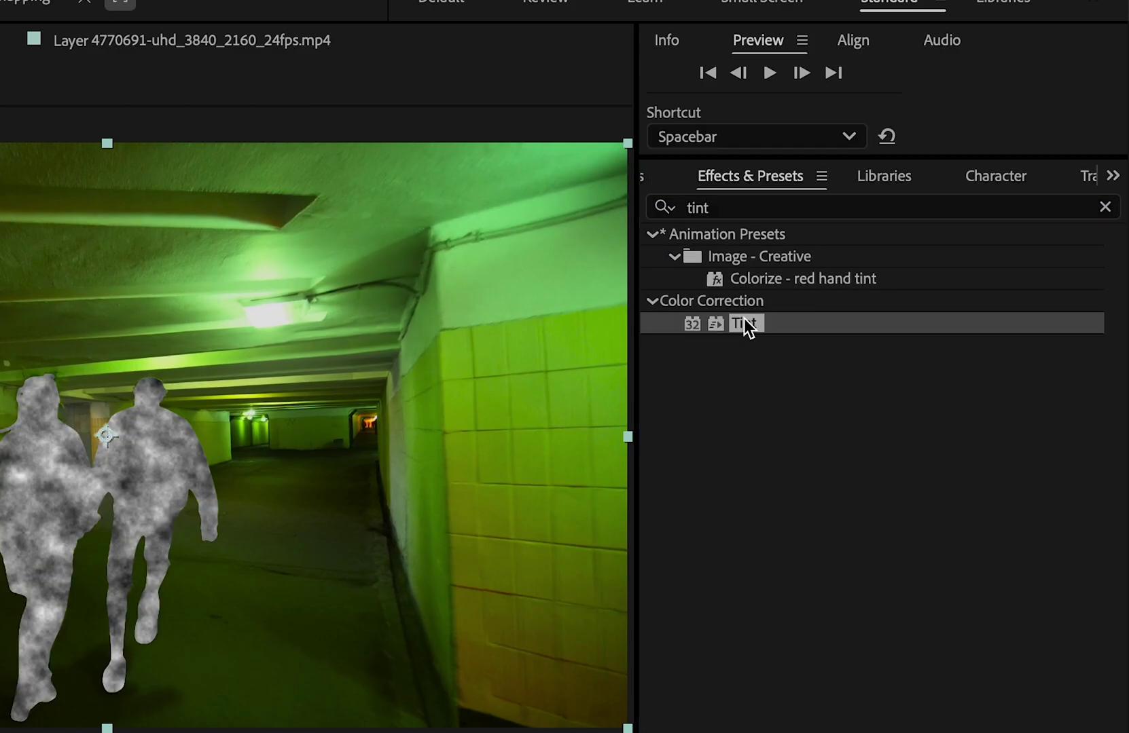
Step: Apply the Radial Shadow and Luma Key effects to the rotoscoped layer
left_click(754, 209)
type("radial sha")
double_click(727, 256)
key("ctrl+f")
type("luma ke")
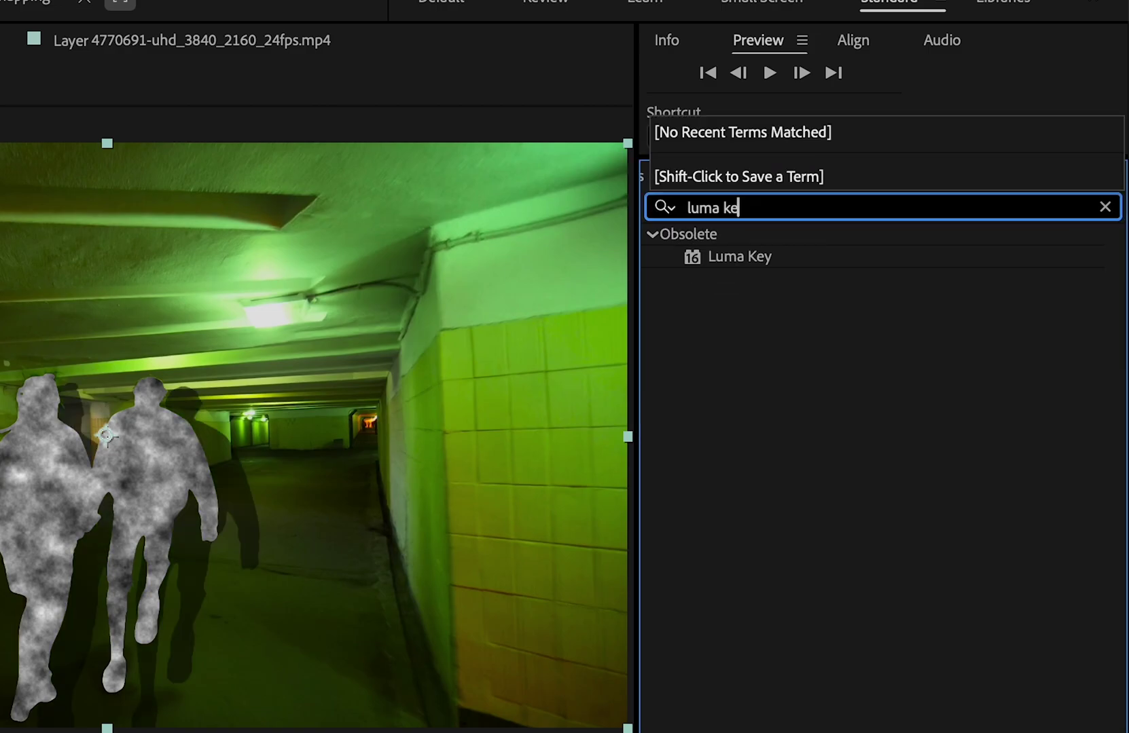
type("y")
double_click(743, 256)
Step: Apply the Add Grain and Glow effects to the rotoscoped layer
key("ctrl+f")
type("add grain")
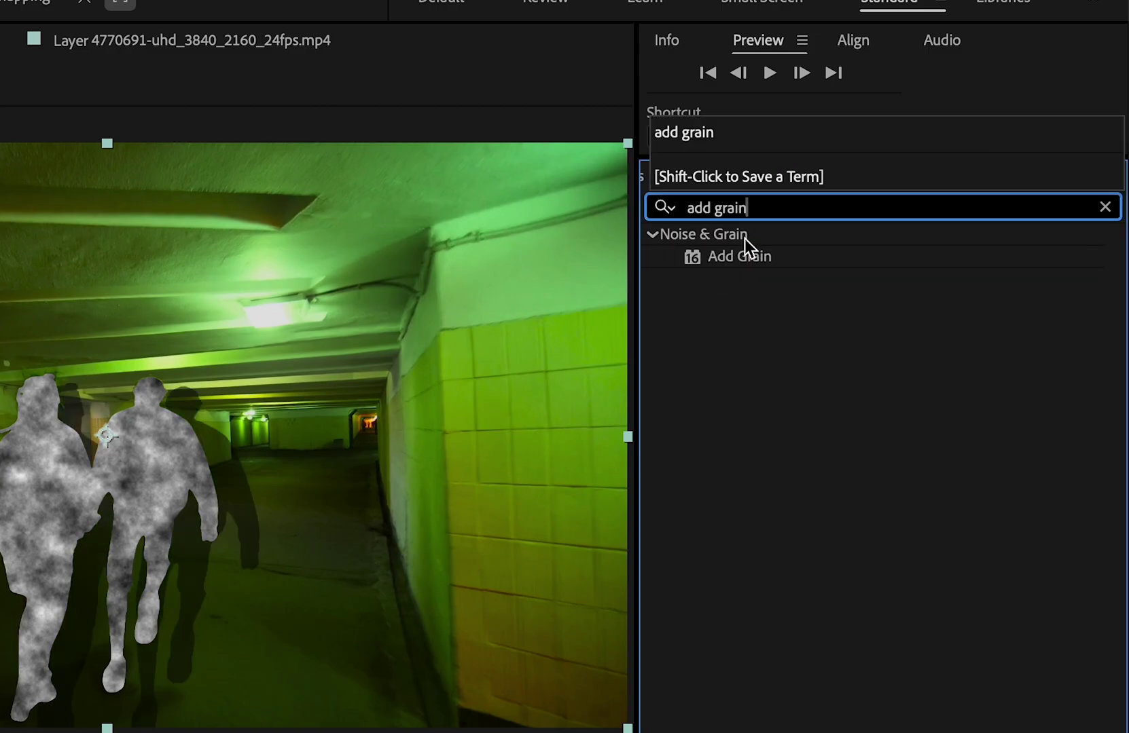
double_click(740, 257)
key("ctrl+f")
type("glow")
double_click(747, 367)
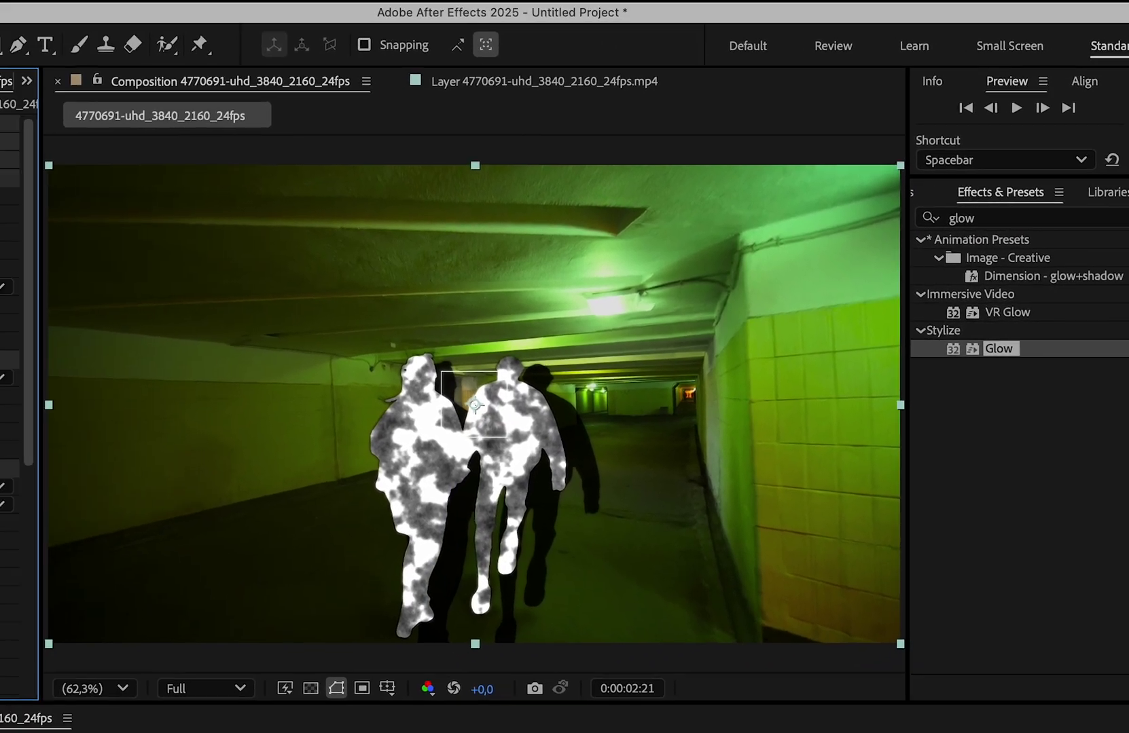
Step: Collapse the effect settings and disable Tint, Radial Shadow, Luma Key, Add Grain and Glow, keeping Fractal Noise on
left_click(9, 189)
left_click(9, 205)
left_click(9, 221)
left_click(9, 237)
left_click(25, 236)
left_click_drag(24, 220, 25, 157)
left_click(28, 156)
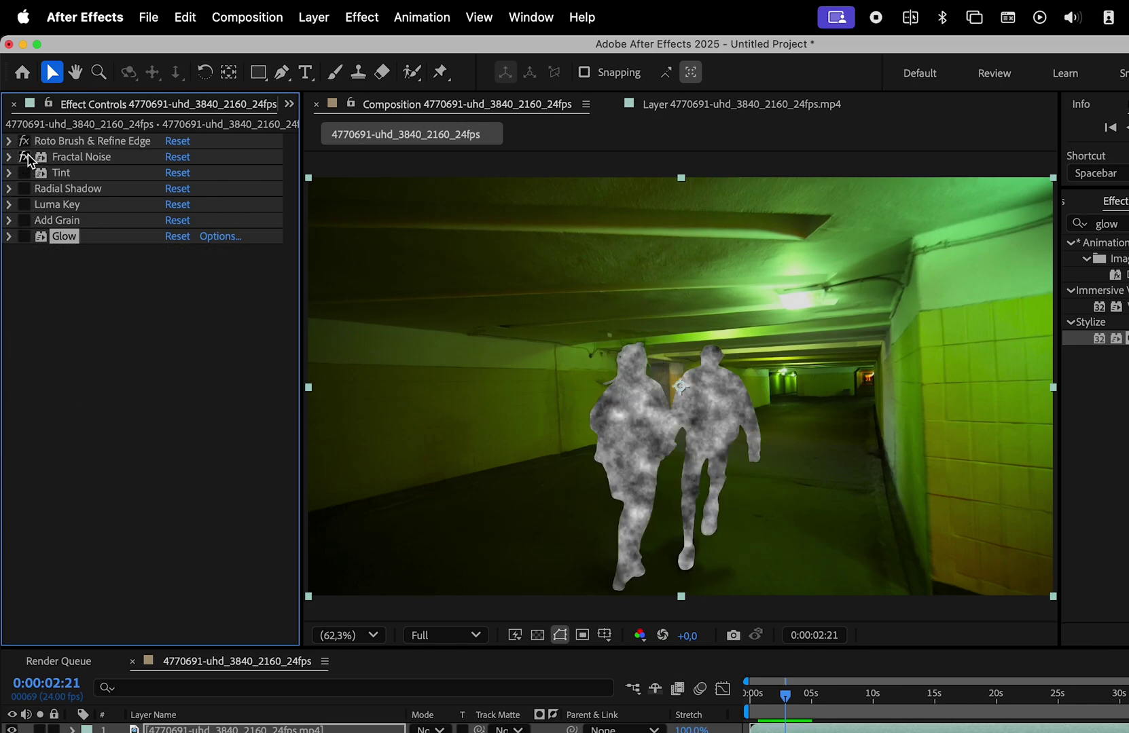
Step: Set the Fractal Noise contrast to 200 and animate its Random Seed with an expression multiplying time by a constant
left_click(9, 157)
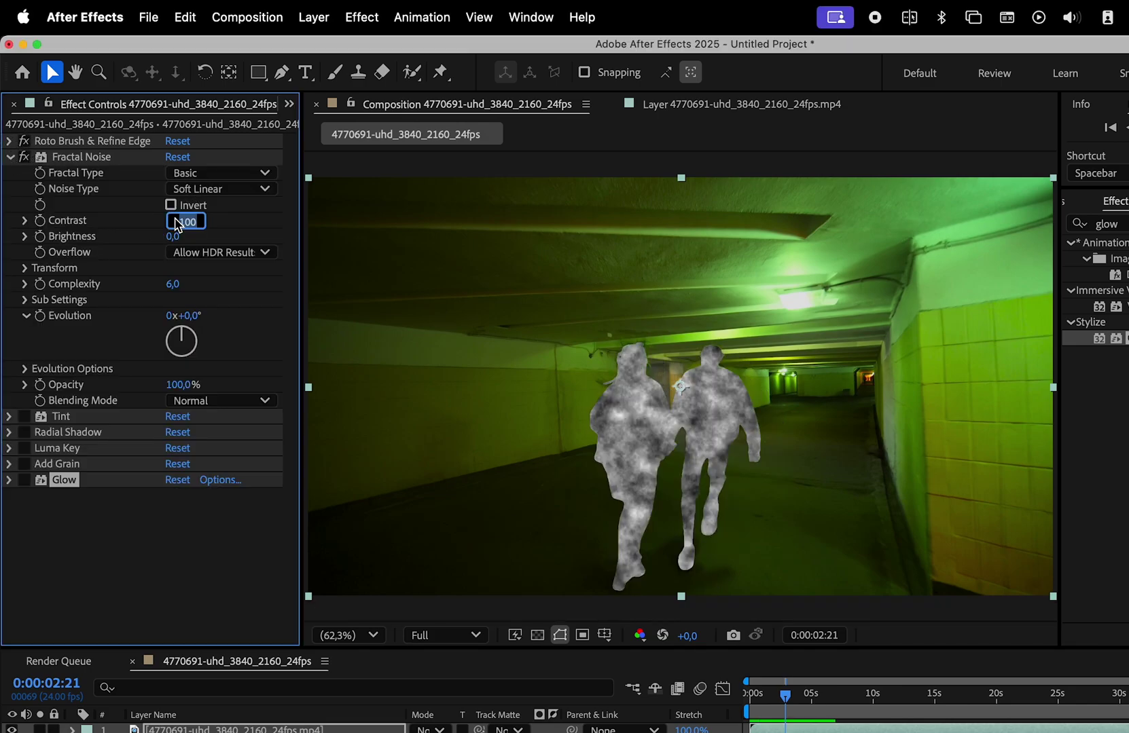
key("Return")
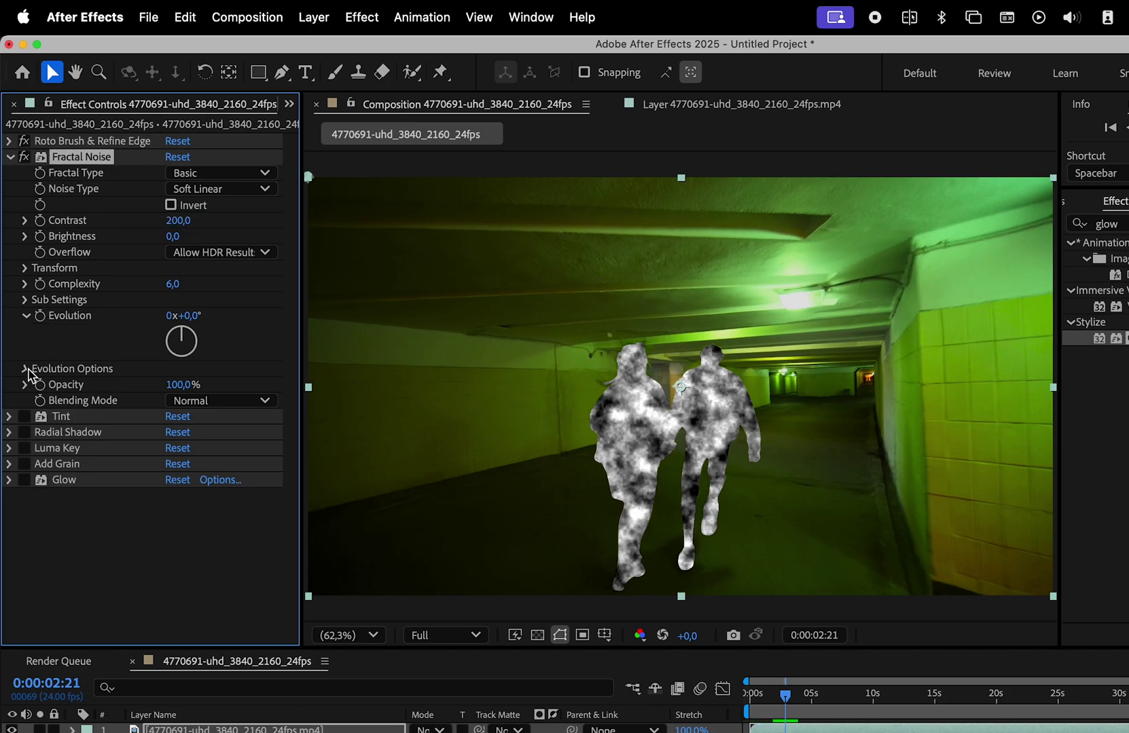
left_click(26, 369)
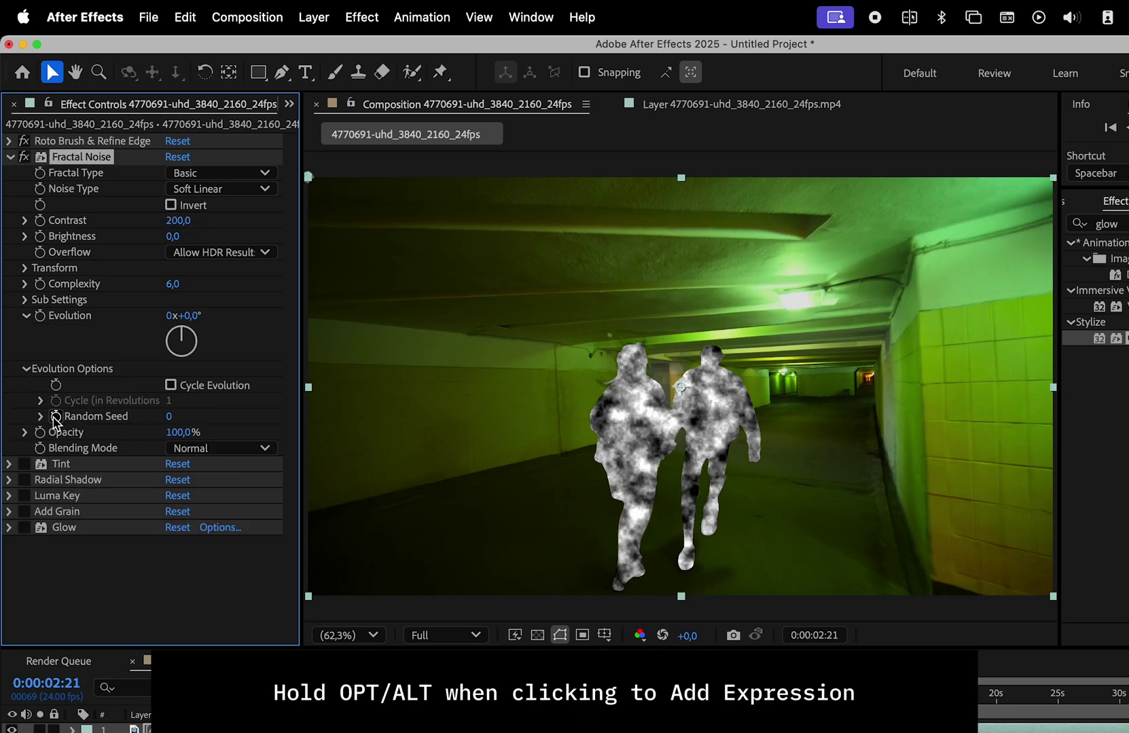
left_click(56, 417, "alt")
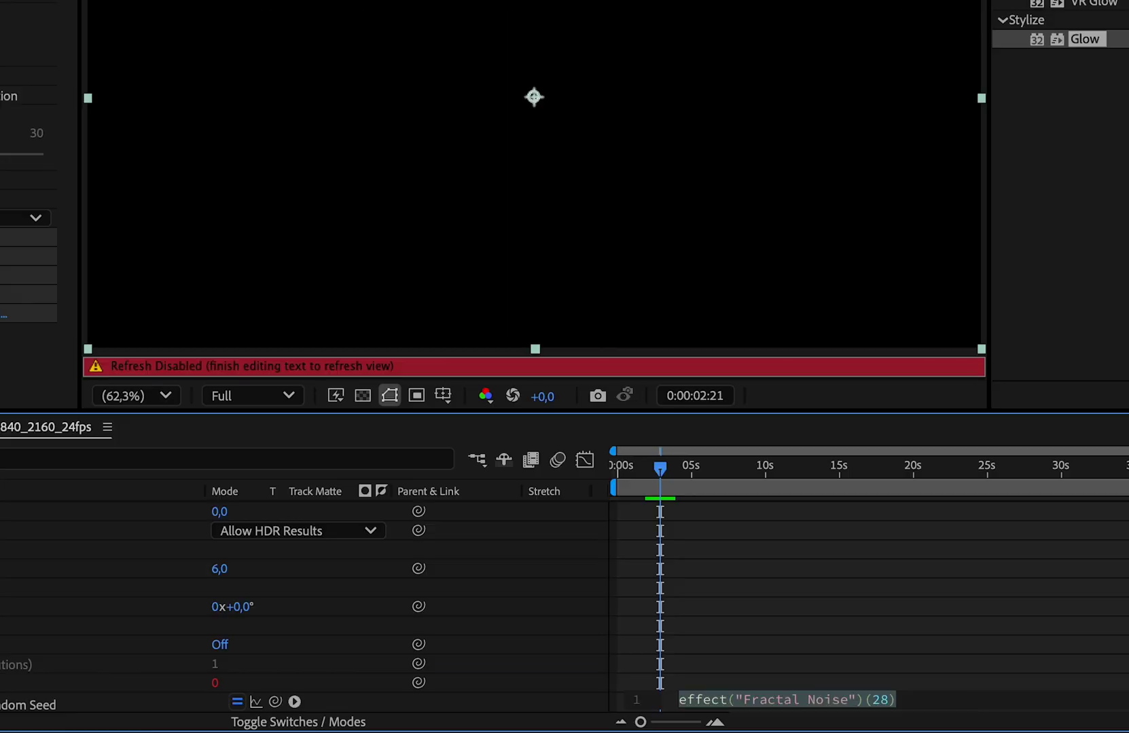
type("time*")
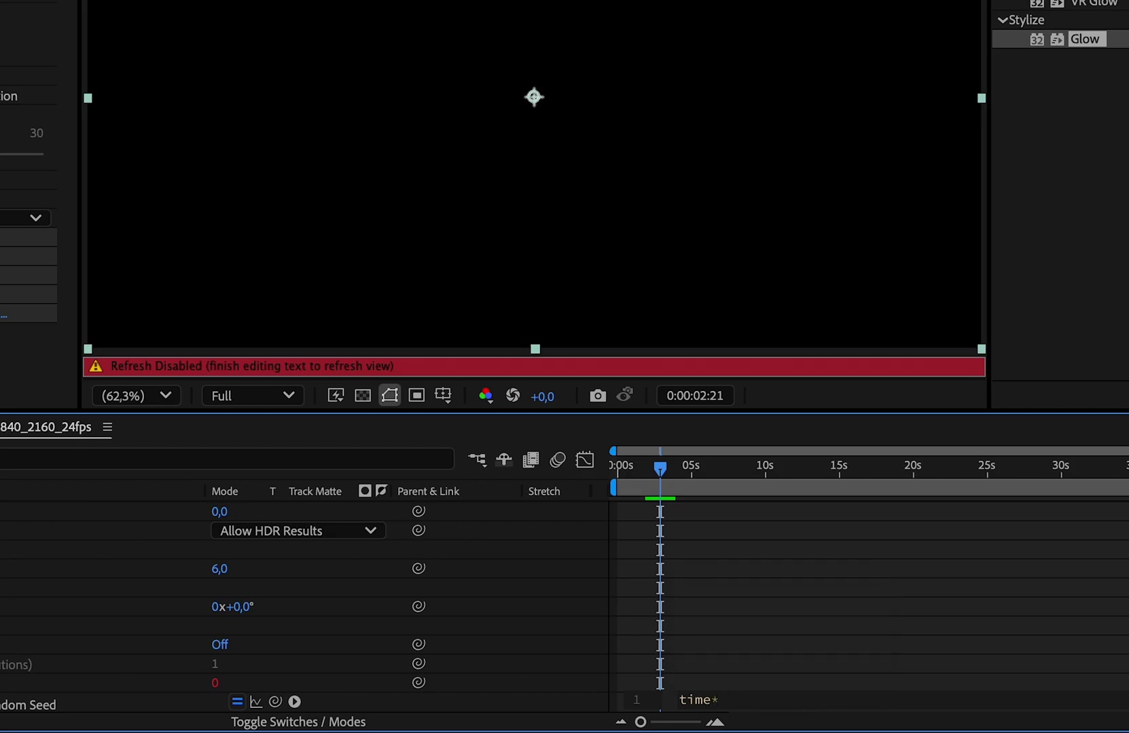
left_click(747, 578)
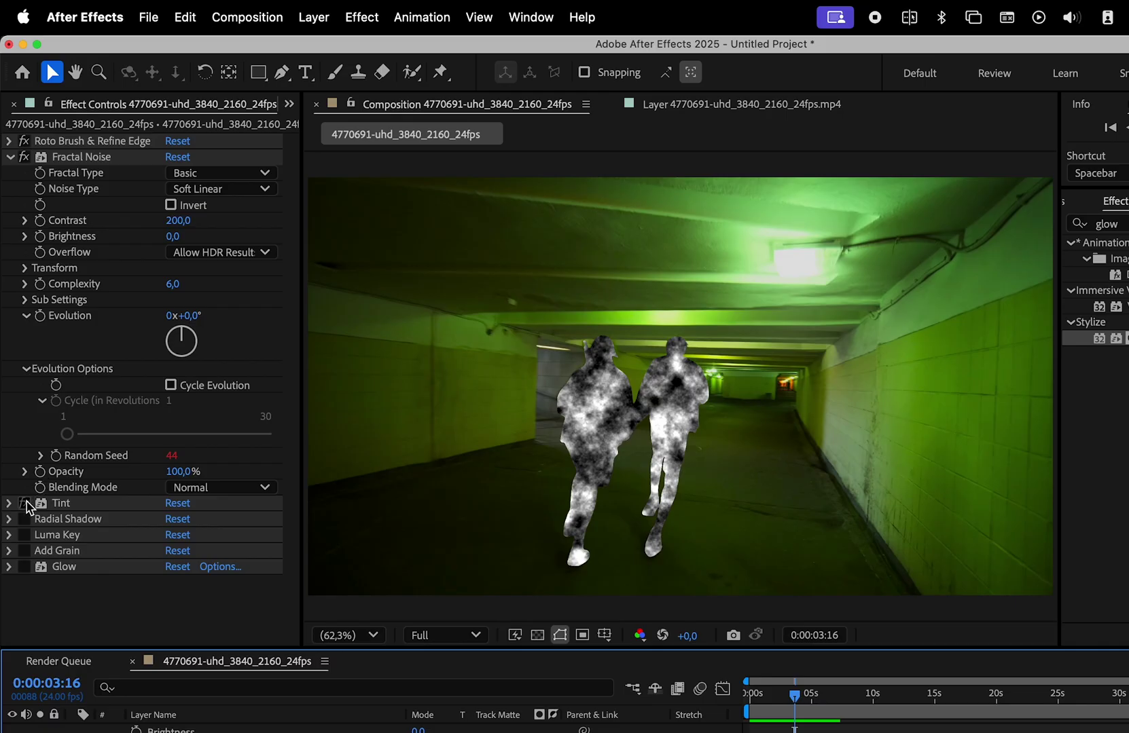
Step: Enable Tint and map black to 0F1E5F and white to 414DC7
left_click(26, 503)
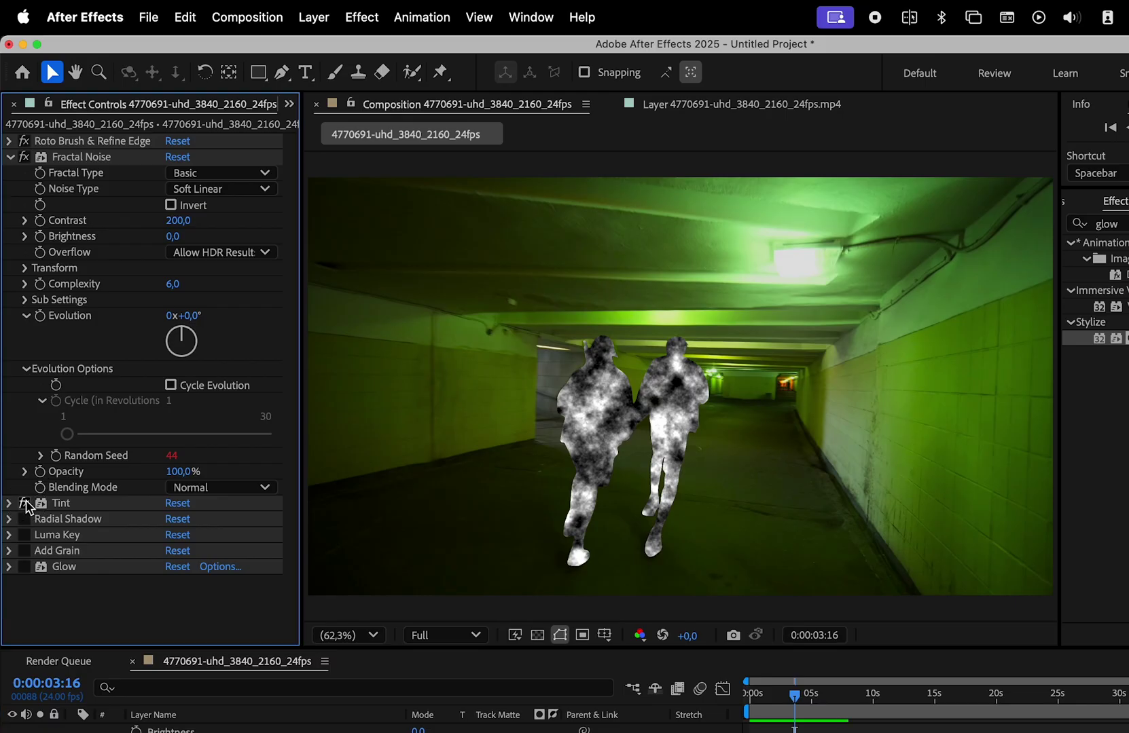
left_click(9, 504)
left_click(174, 520)
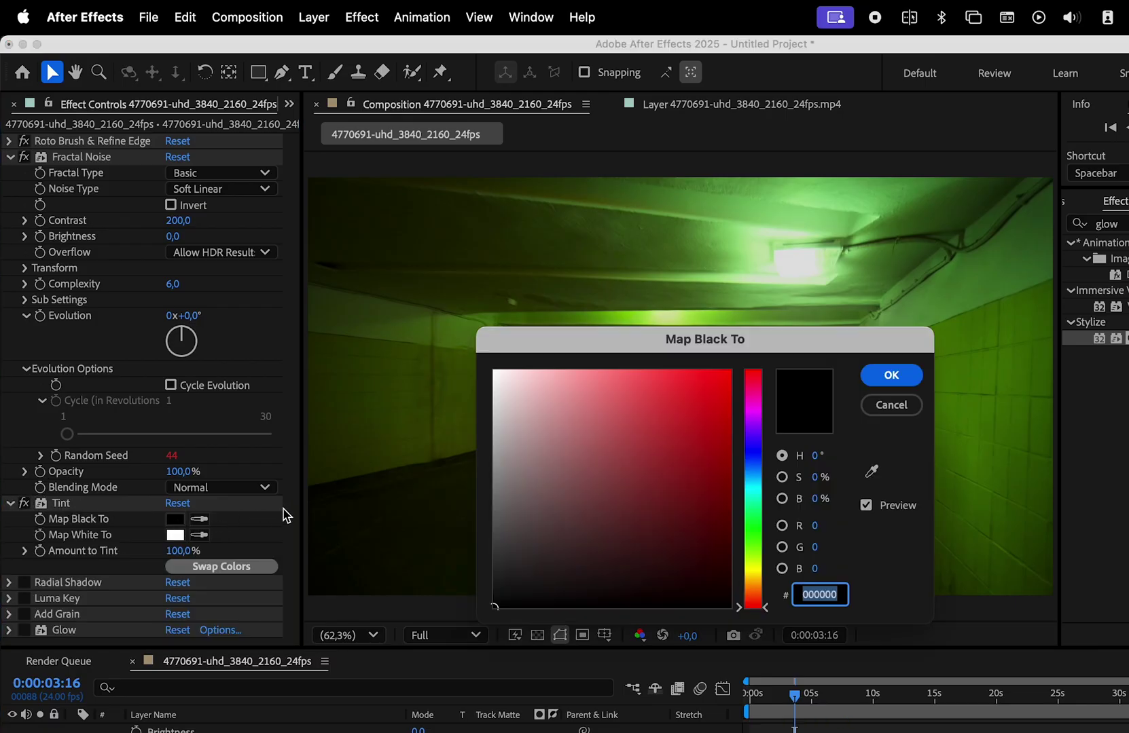
type("0F1E5F")
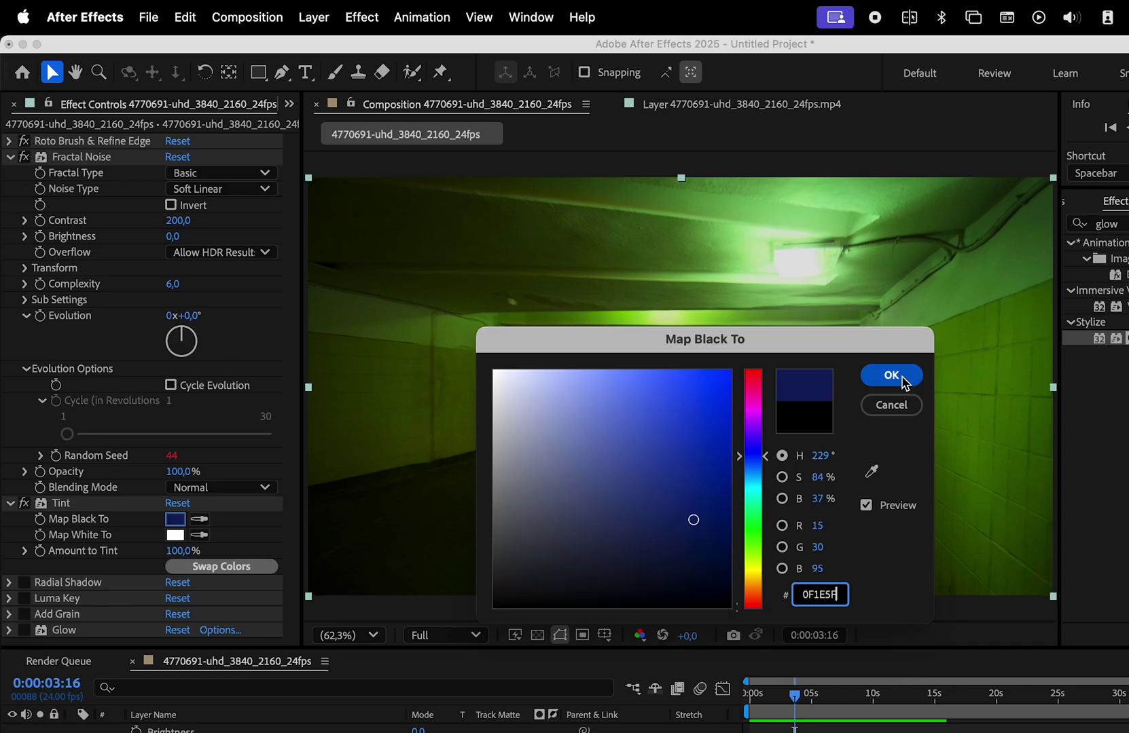
left_click(904, 383)
left_click(174, 535)
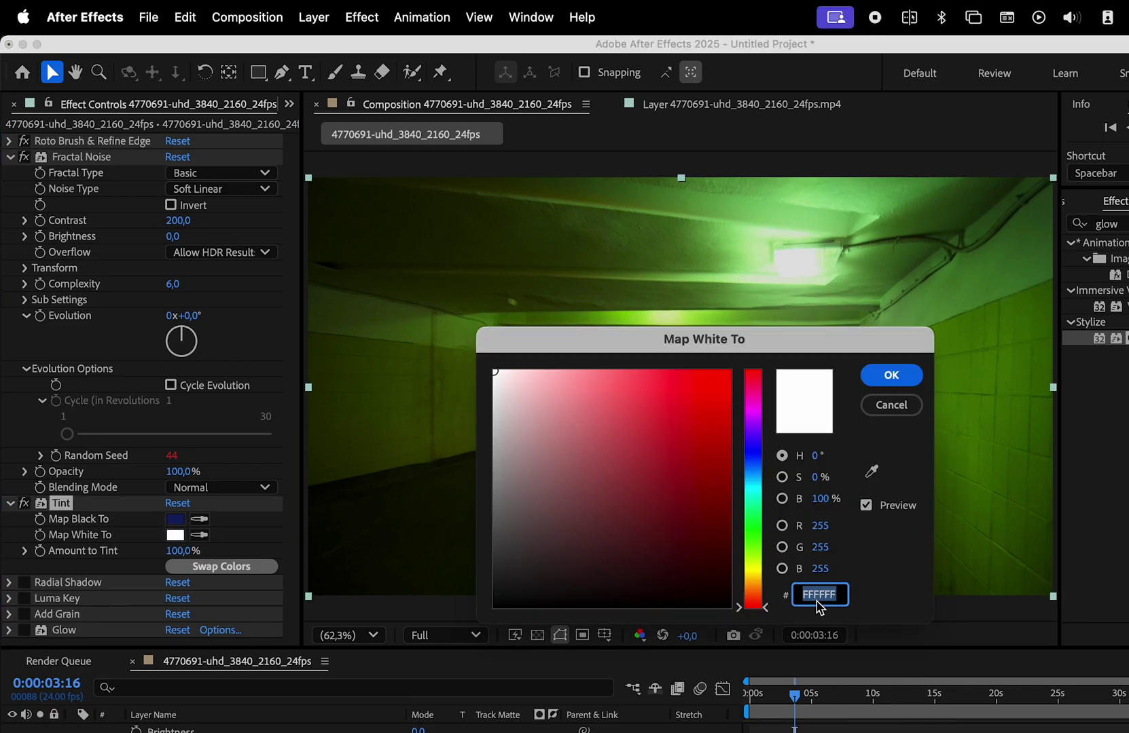
type("414DC7")
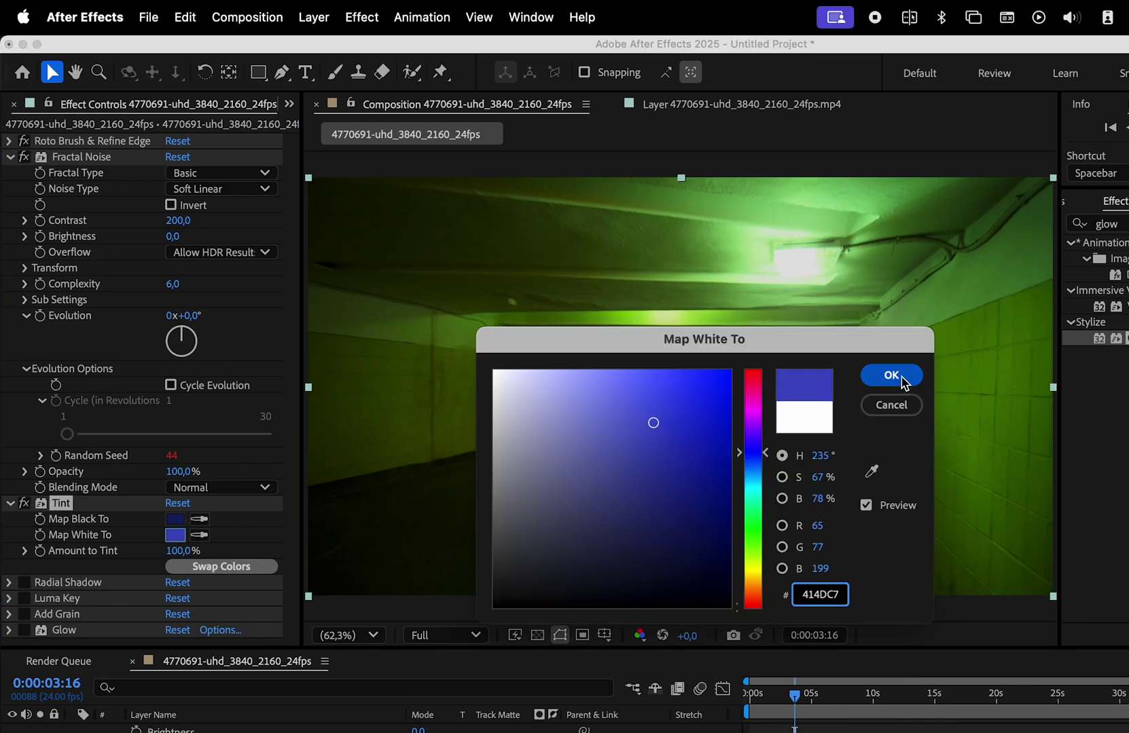
left_click(904, 383)
left_click(10, 504)
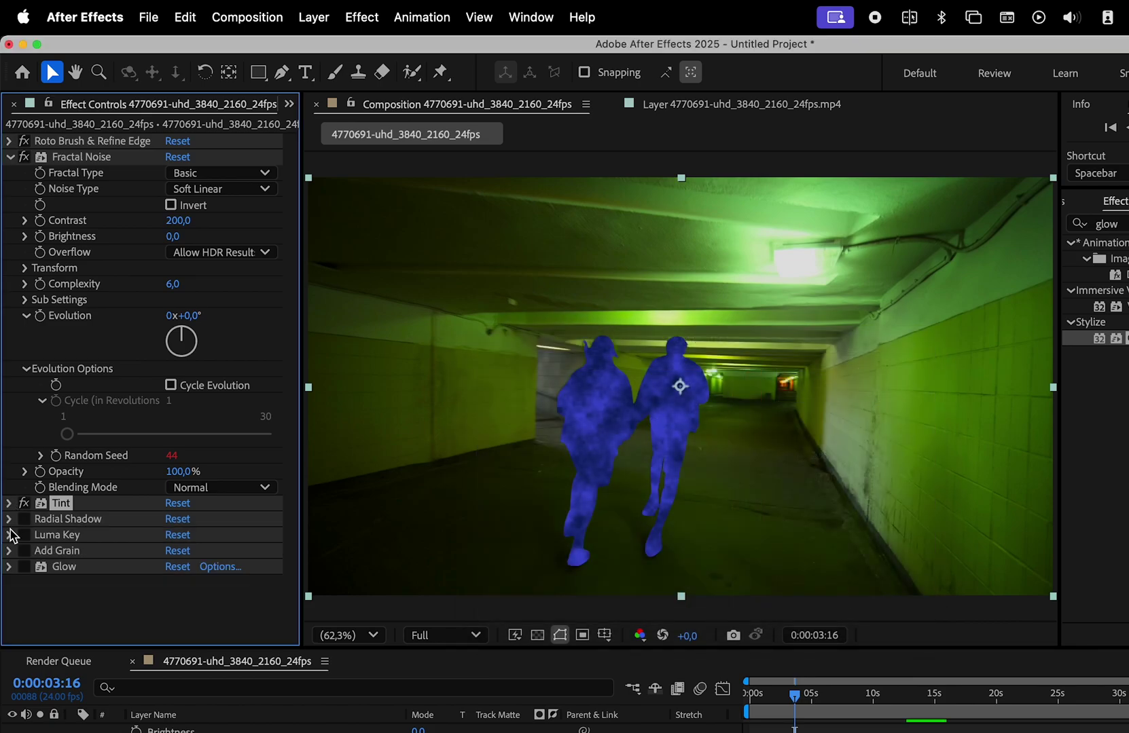
Step: Enable Radial Shadow, match its shadow color to Tint's Map White To blue, and set its opacity to 100%
left_click(9, 519)
scroll(81, 521, "down", 2)
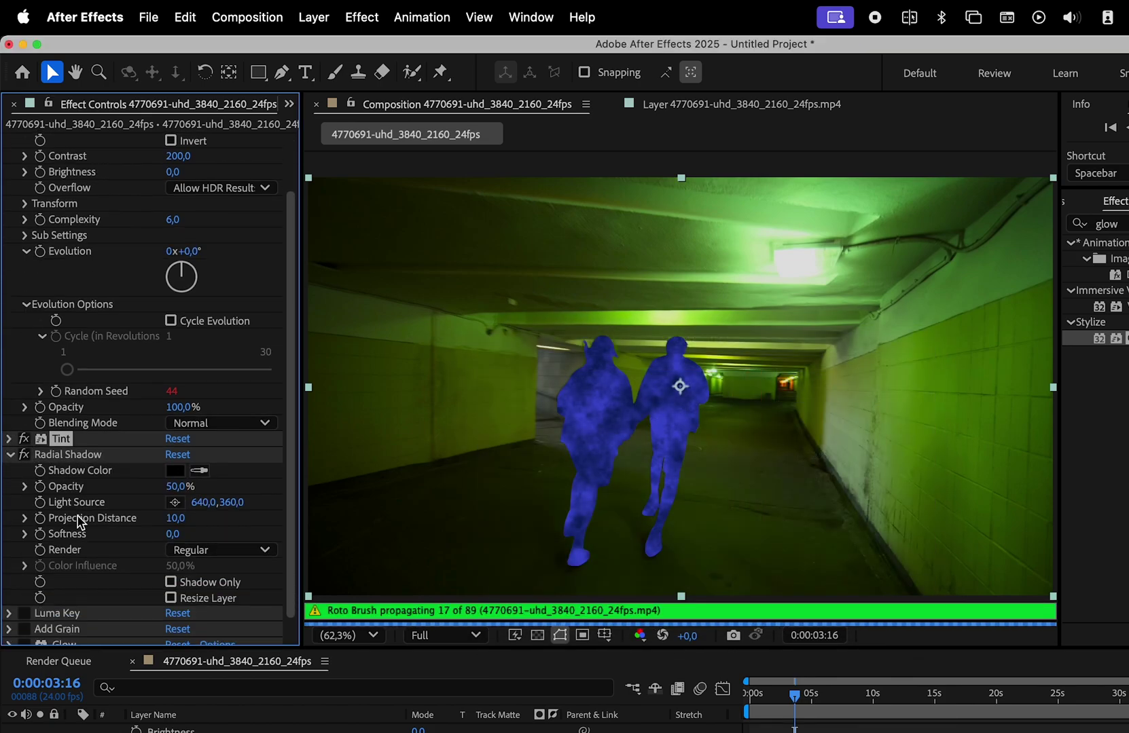
left_click(9, 440)
scroll(197, 511, "down", 1)
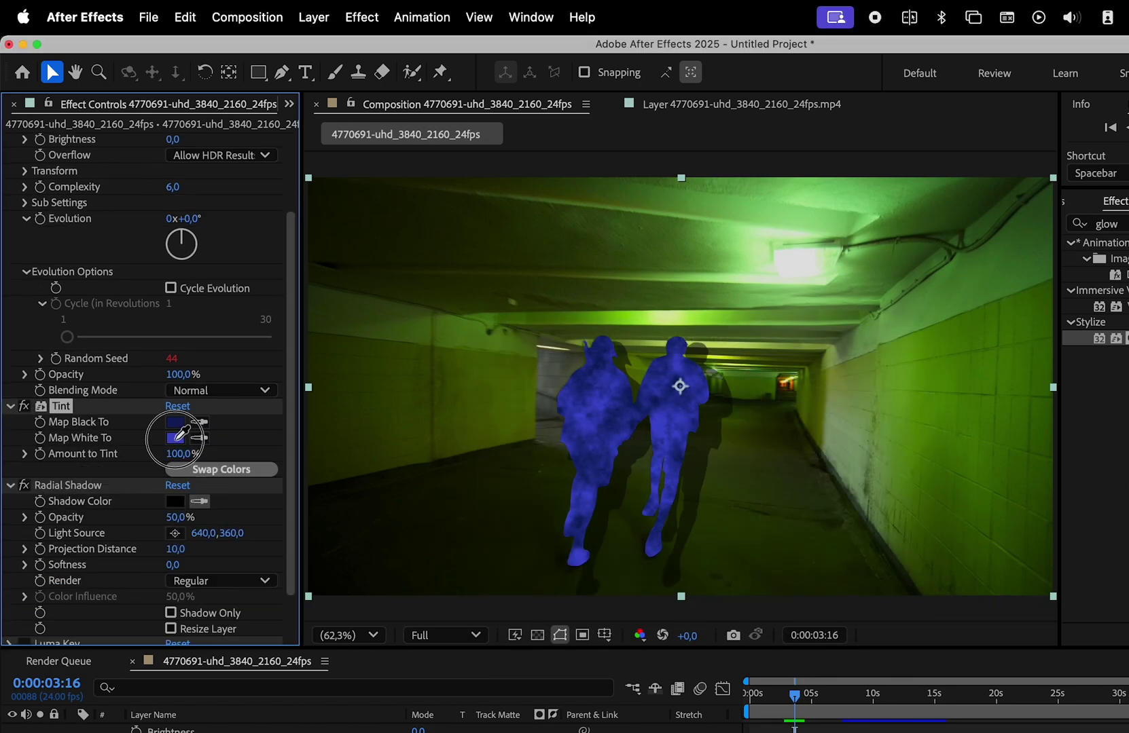
left_click(183, 436)
scroll(183, 448, "down", 1)
left_click(181, 478)
type("10")
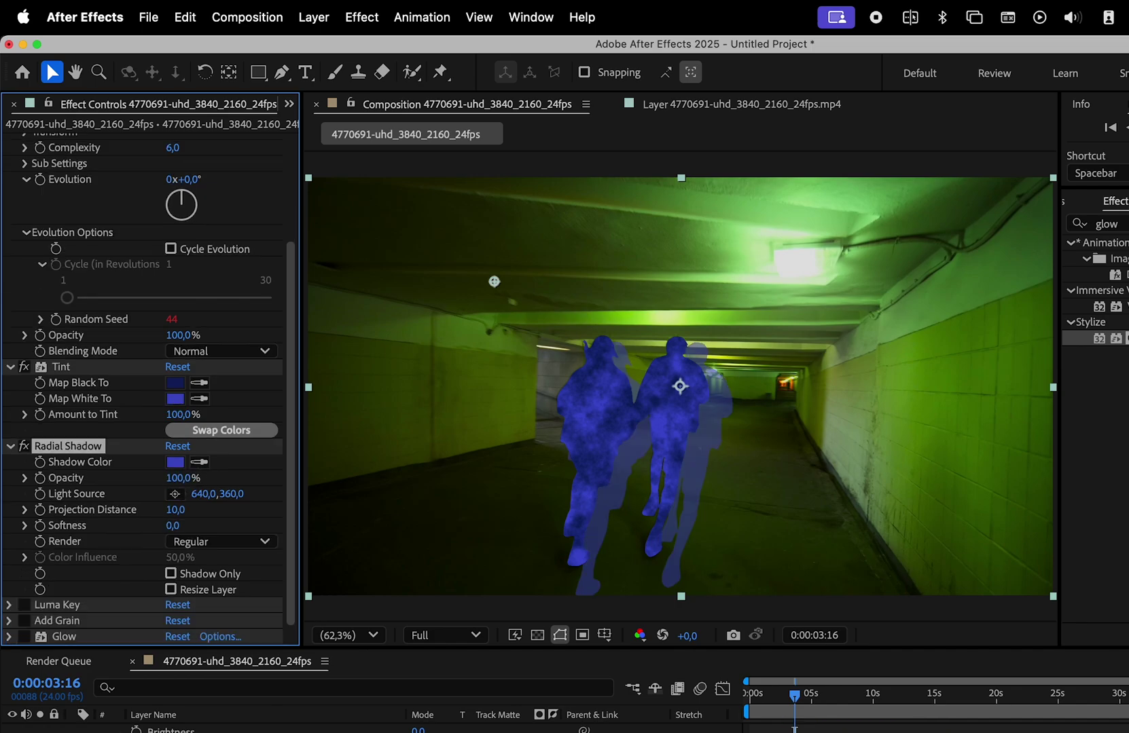
Step: Set the Radial Shadow projection distance to 0 and softness to 30
left_click(180, 510)
type("0")
left_click(180, 524)
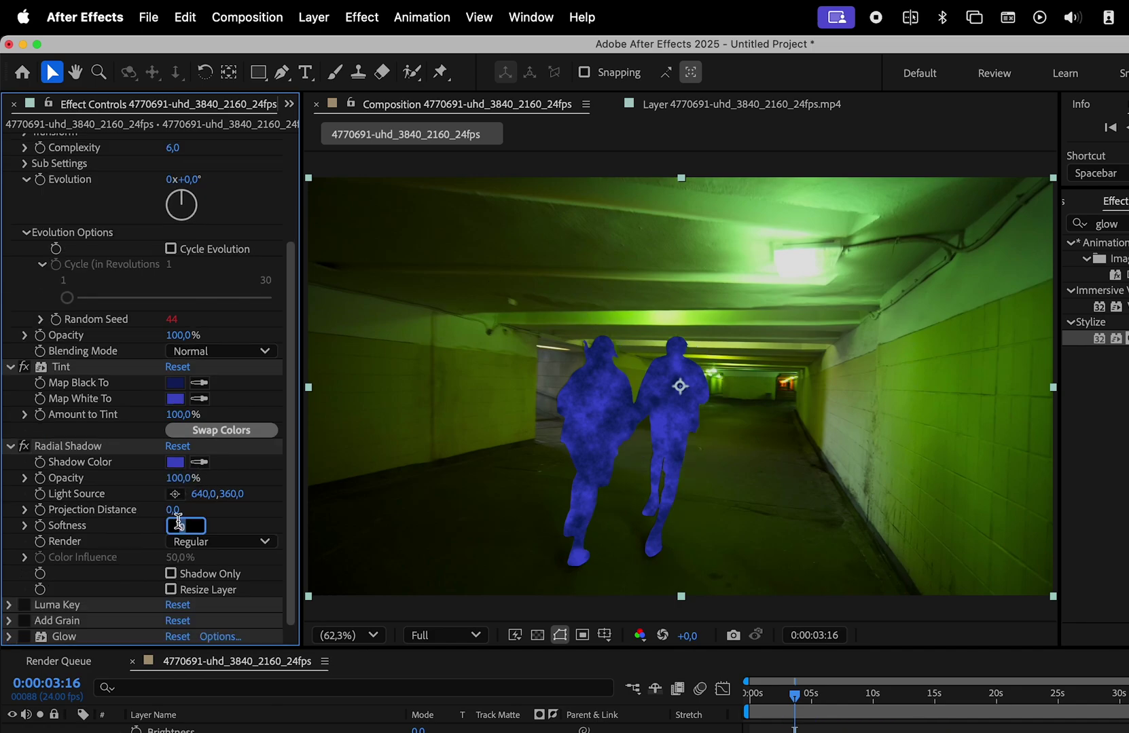
key("Return")
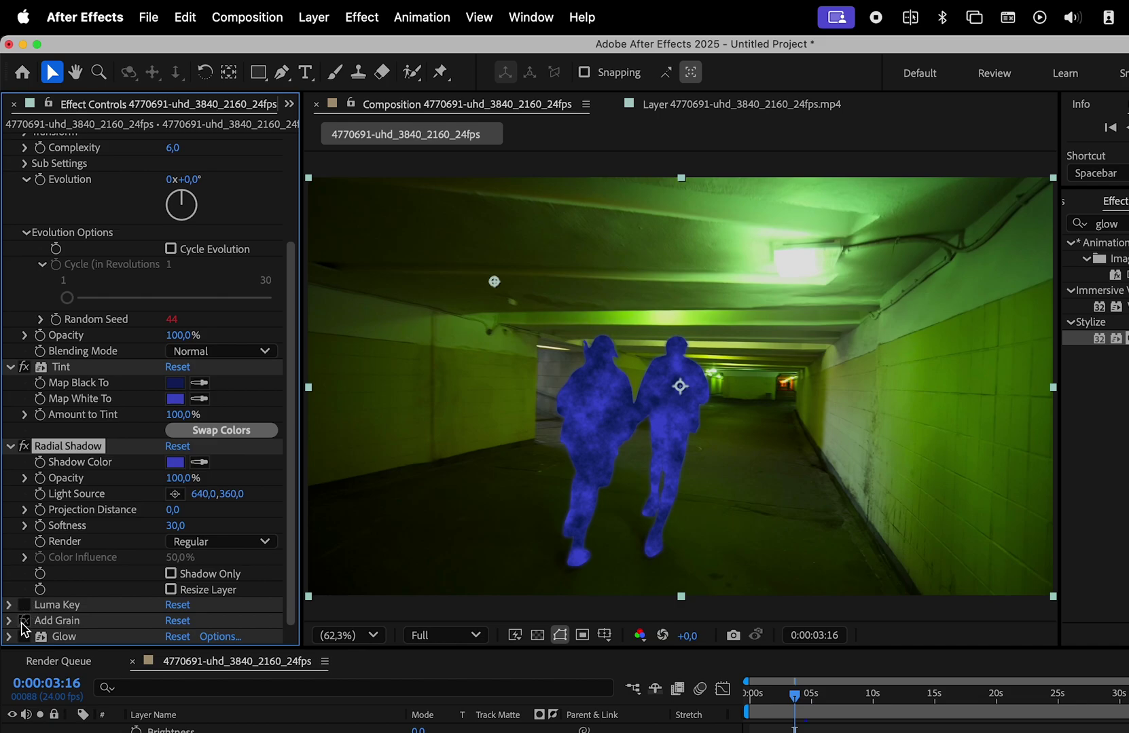
Step: Enable Add Grain with intensity 4, size 1.4, softness 0.8 and color saturation 1.5
left_click(172, 476)
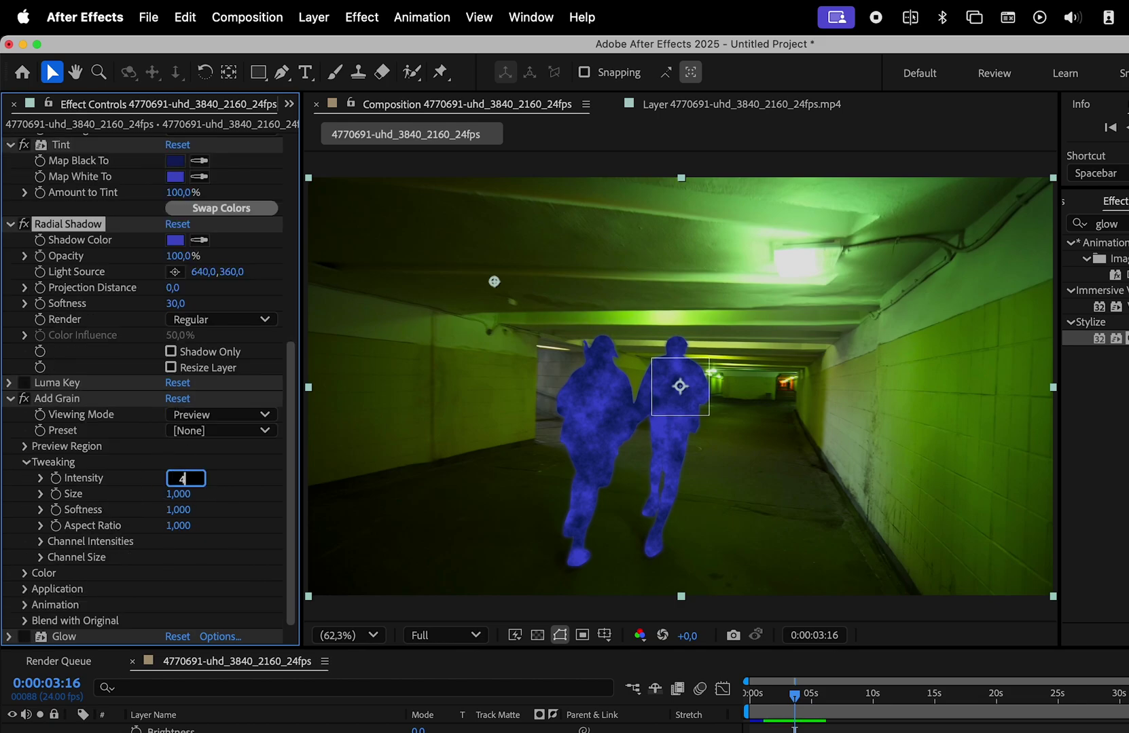
type("4")
left_click(178, 494)
type("1,4")
key("Tab")
type("0")
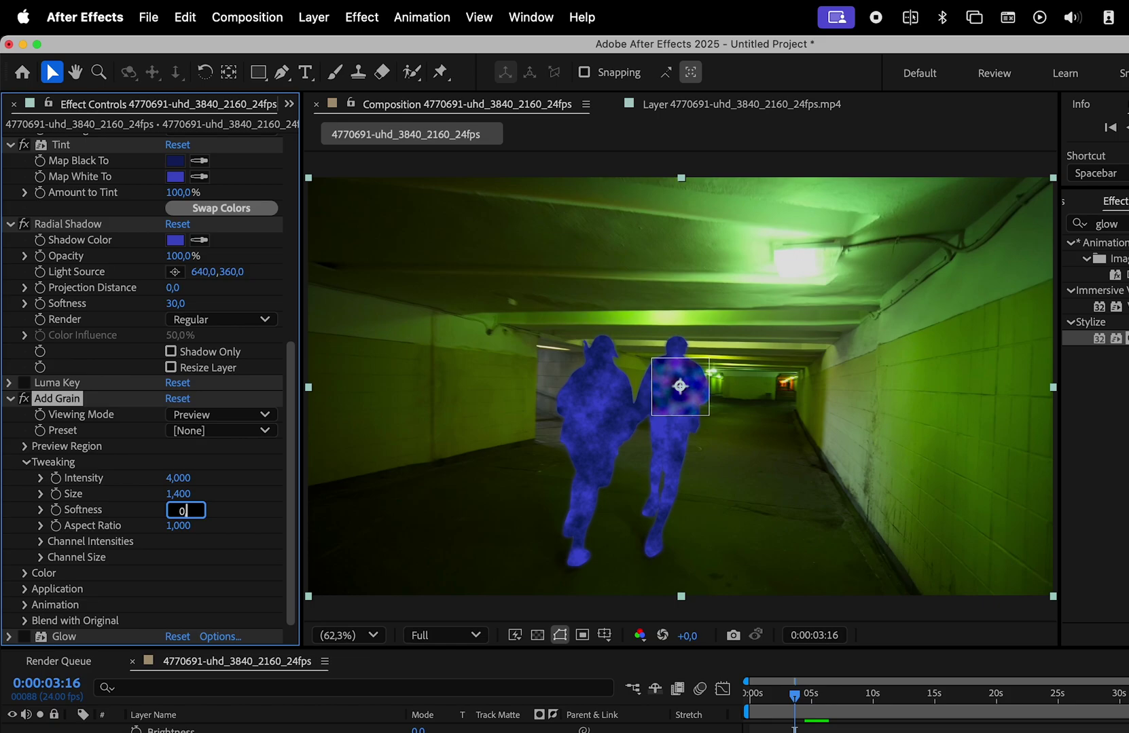
left_click(25, 573)
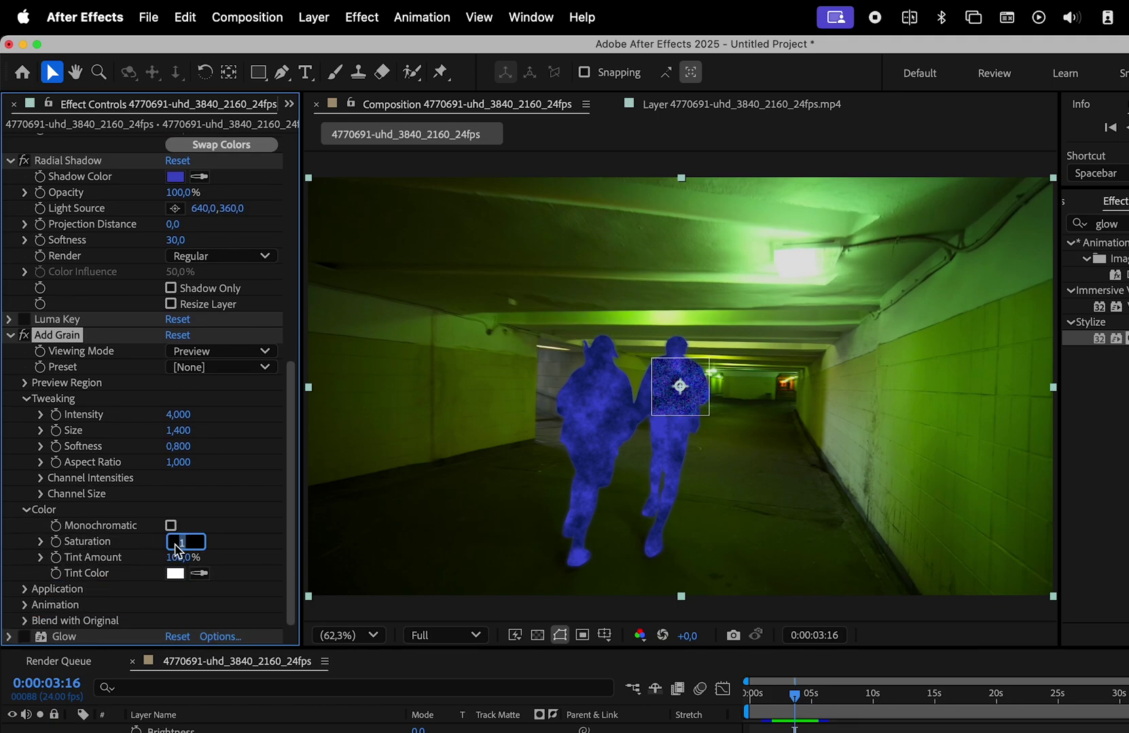
Step: Enable Glow and set its threshold to 46.3%, radius to 70 and intensity to 2
left_click(8, 637)
left_click(178, 411)
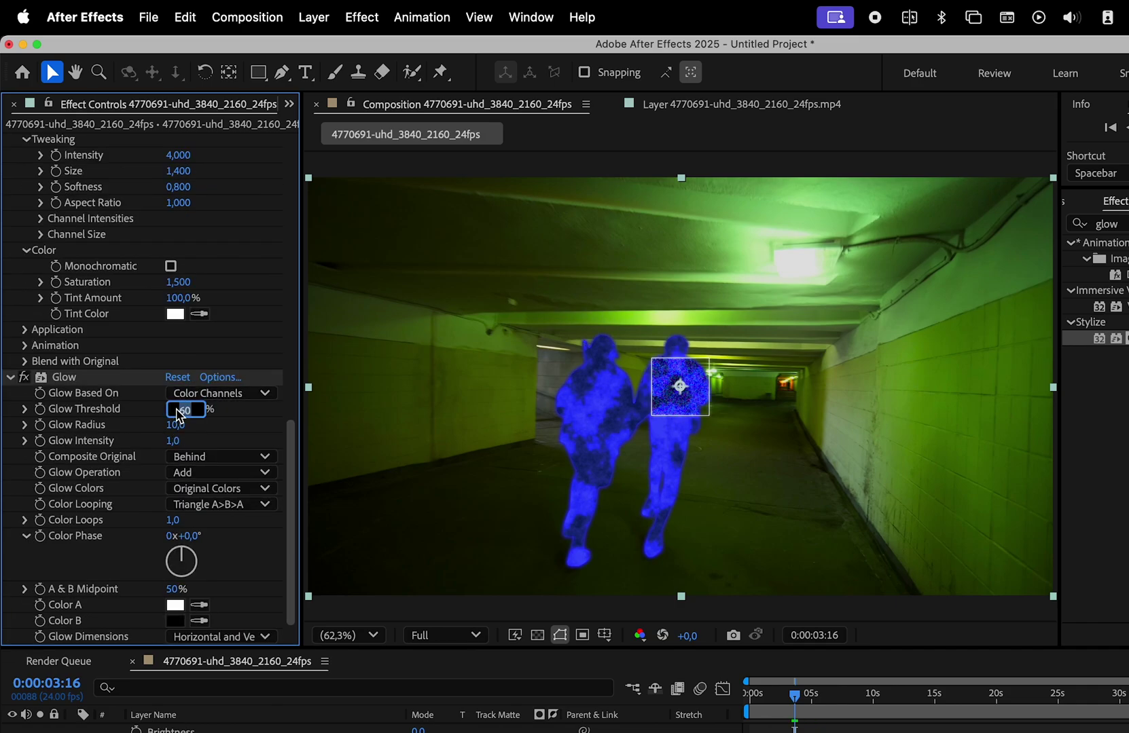
type("46,3")
key("Tab")
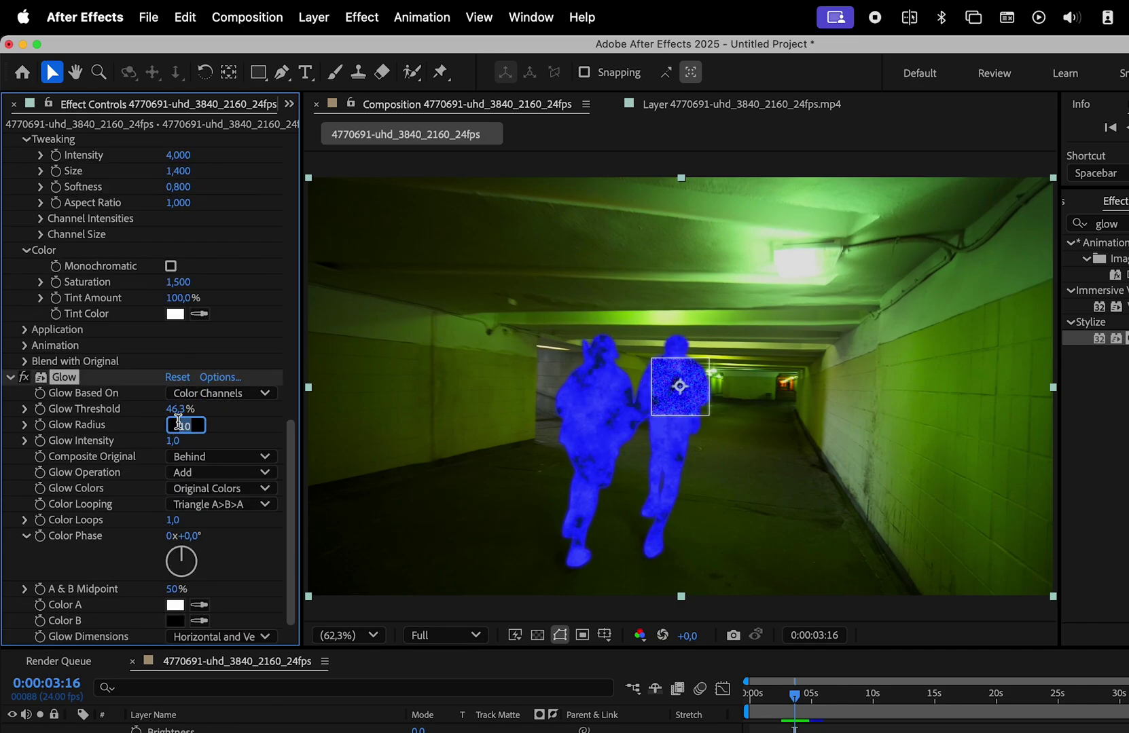
type("70")
key("Tab")
type("2")
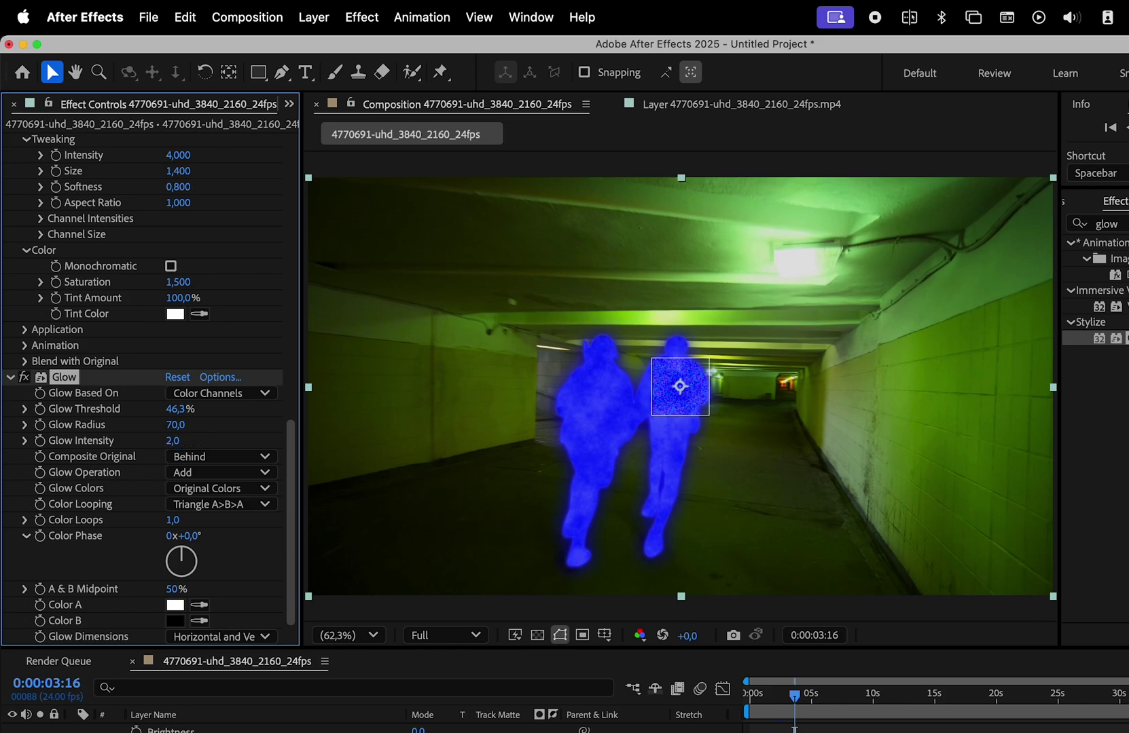
Step: Switch the Add Grain viewing mode to Final Output and inspect the grain on both silhouettes up close
scroll(88, 253, "up", 5)
left_click(88, 251)
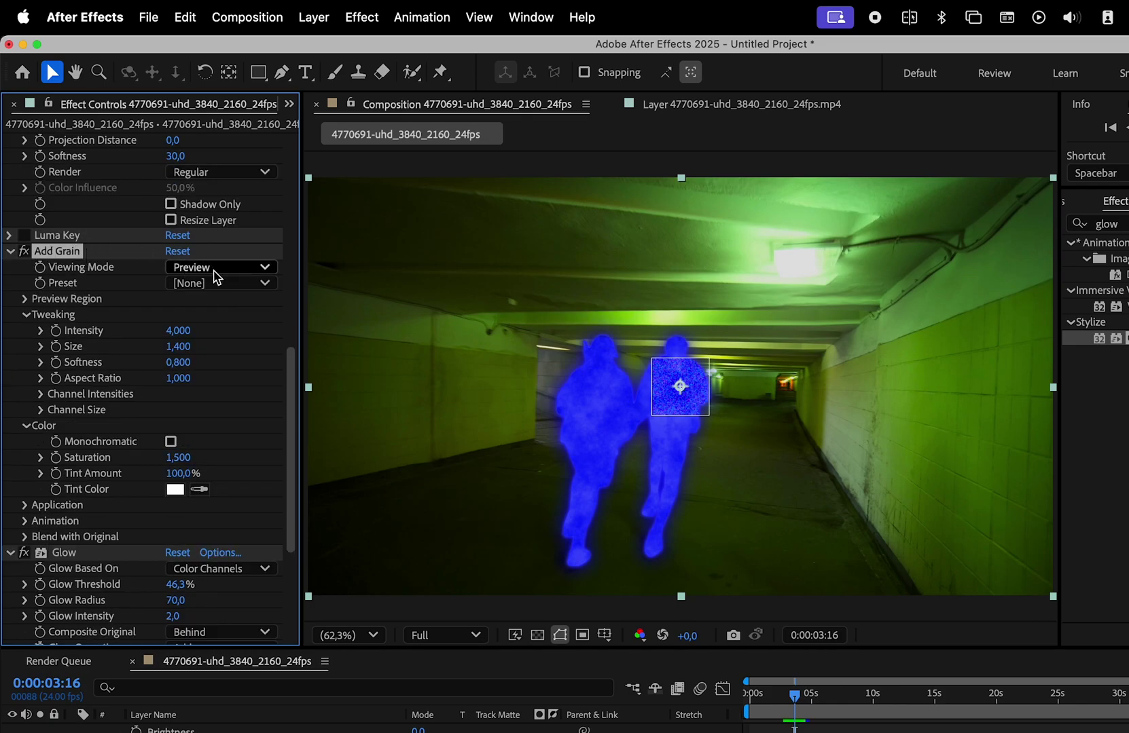
scroll(679, 382, "up", 6)
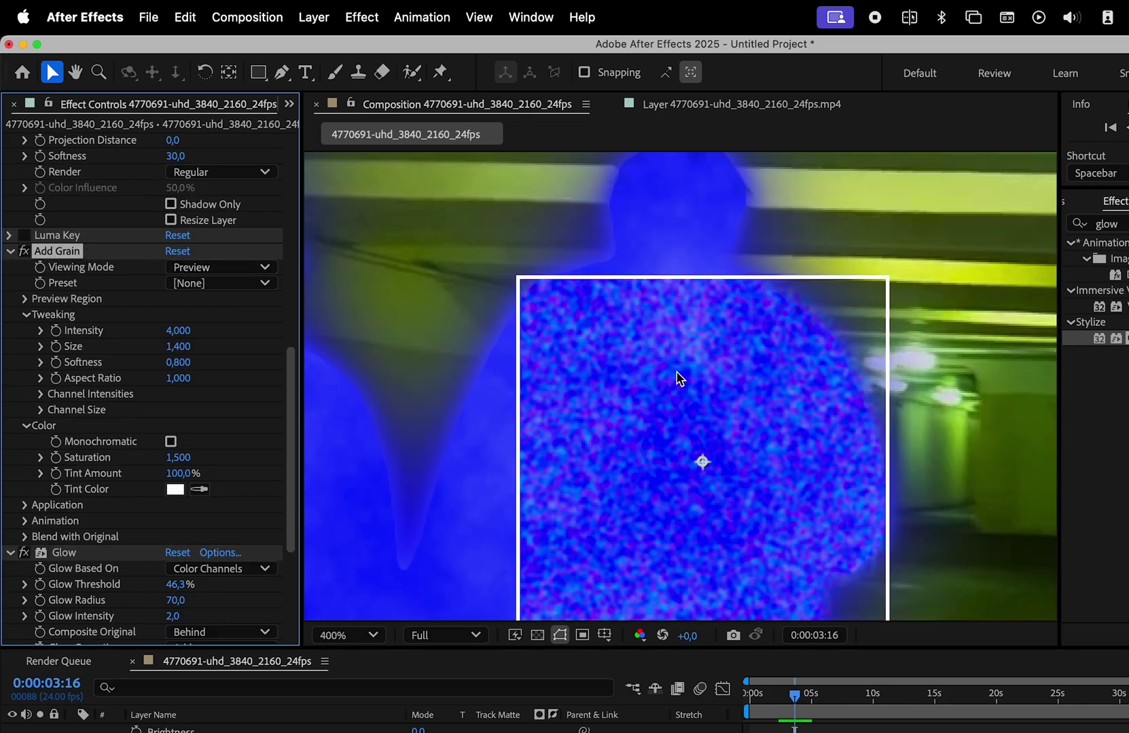
scroll(680, 381, "down", 2)
left_click_drag(675, 378, 541, 392)
left_click(255, 272)
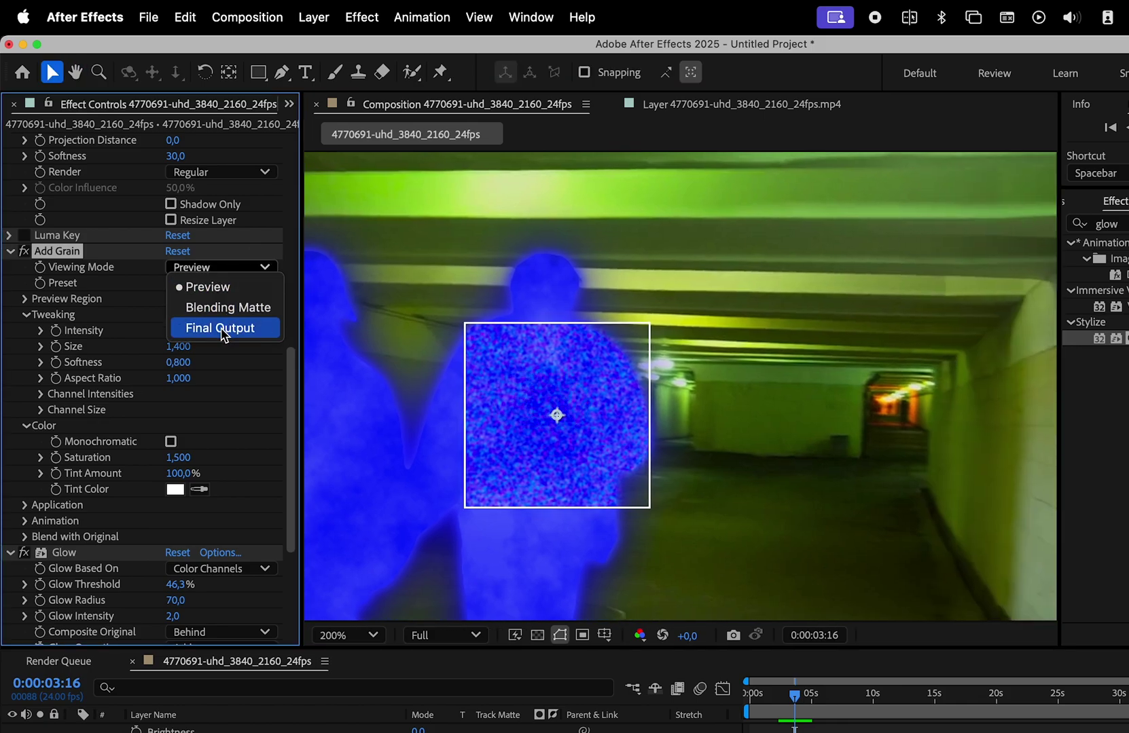
left_click(222, 328)
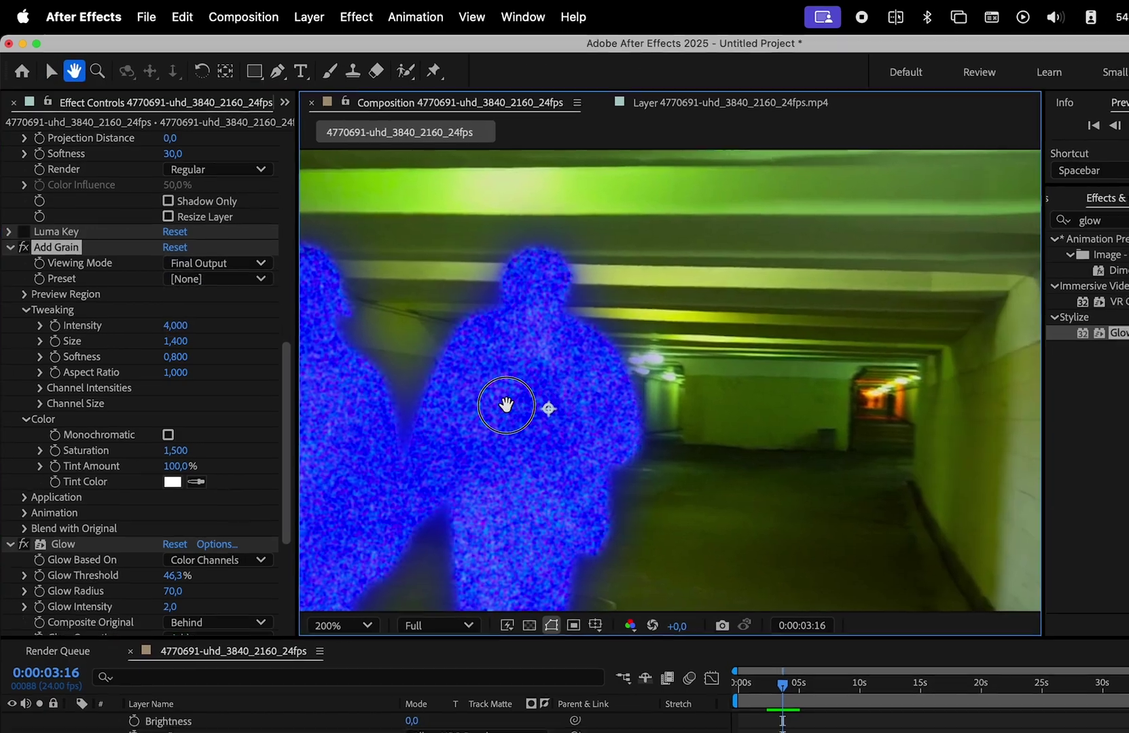
left_click_drag(515, 410, 670, 320)
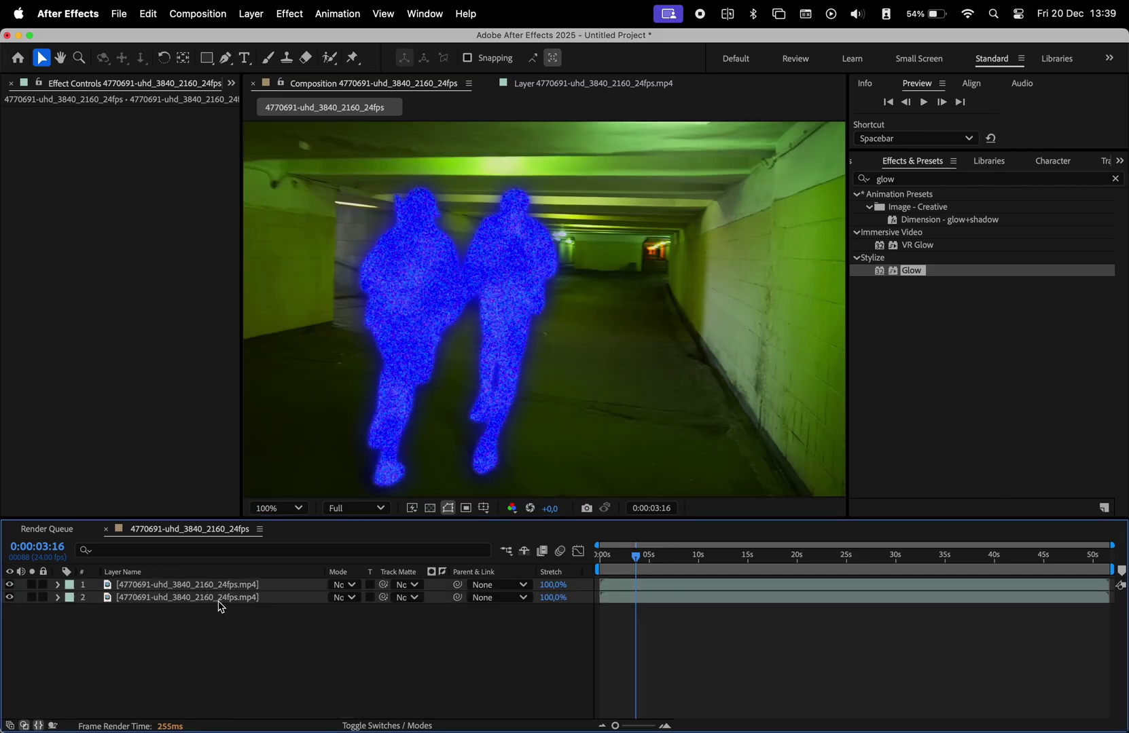
Step: Apply the Tint effect with its default black and white mapping to the background footage layer
left_click(219, 599)
left_click(918, 179)
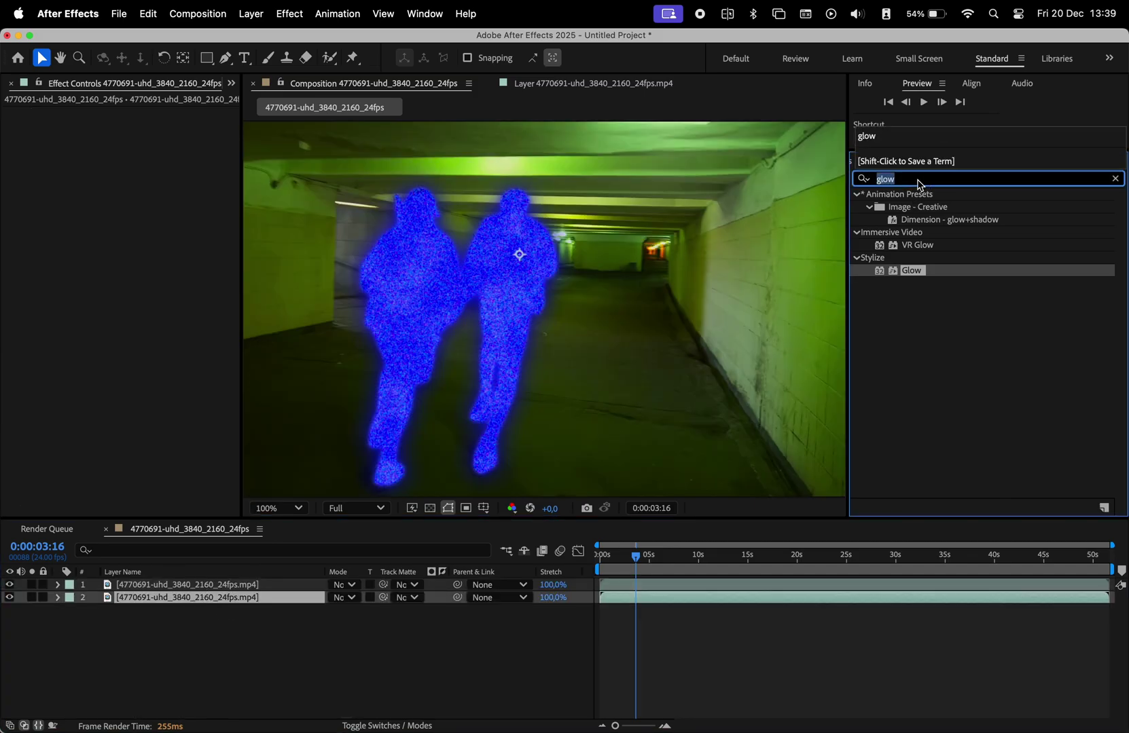
type("tint")
left_click_drag(910, 246, 231, 597)
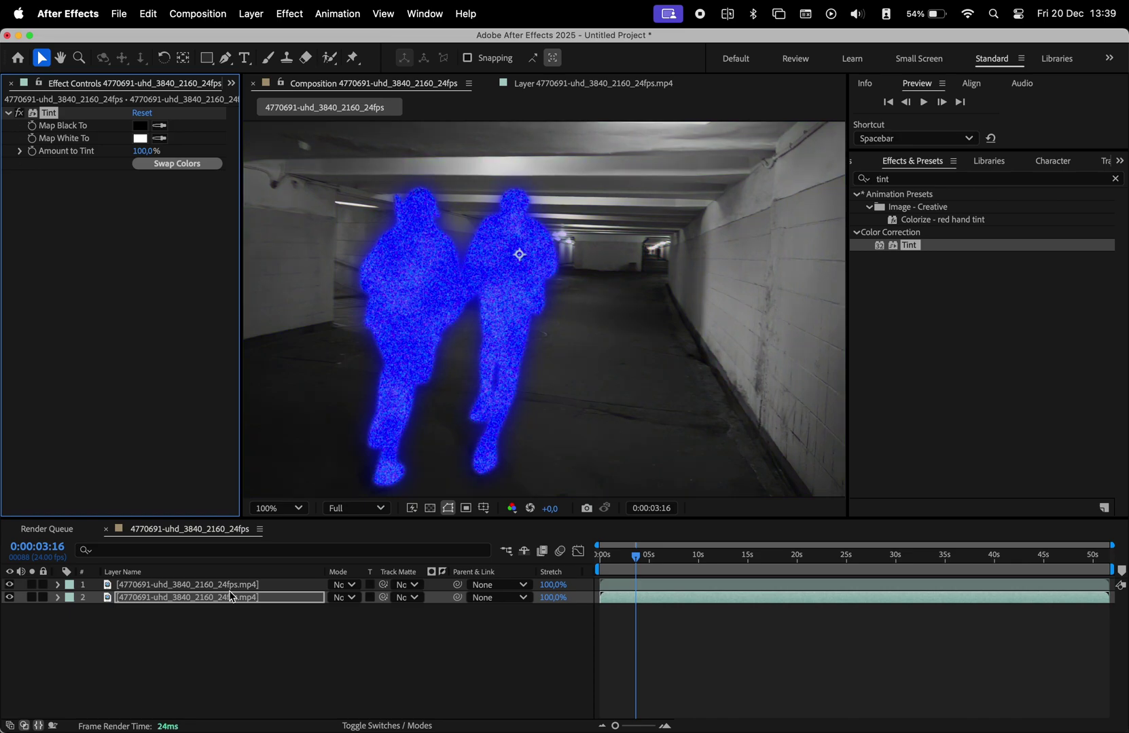
Step: Apply Brightness & Contrast to the background layer with brightness -50 and contrast 41
left_click(909, 178)
type("brigh")
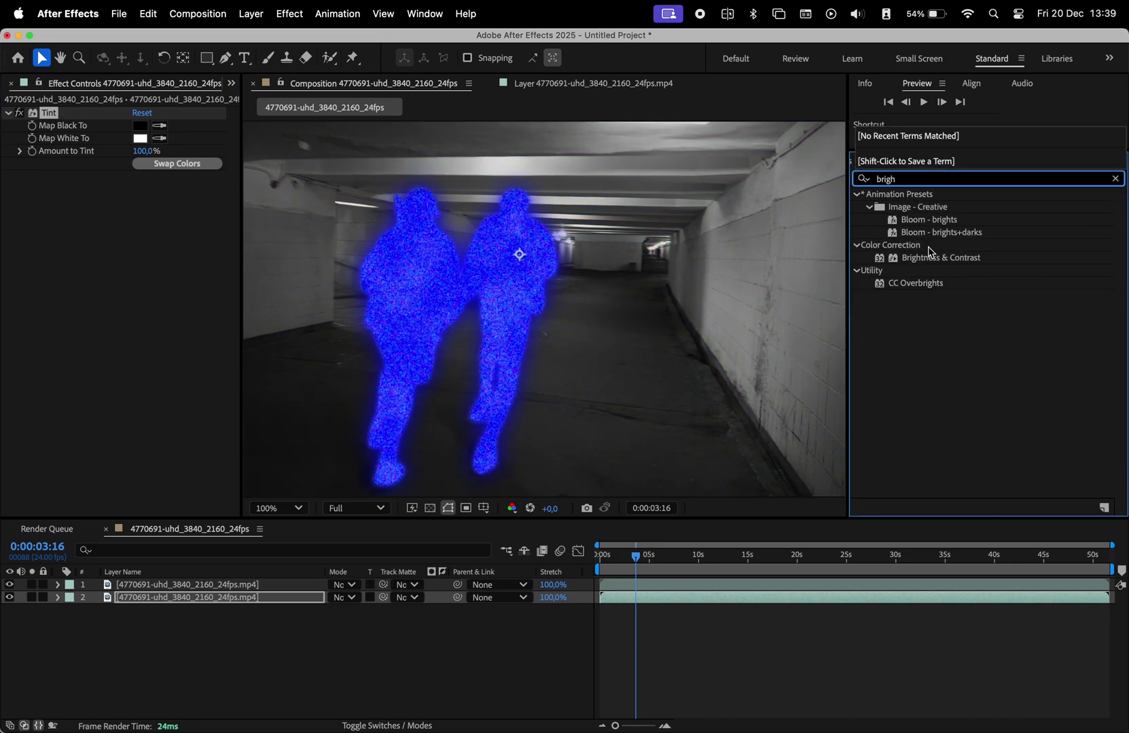
left_click_drag(931, 258, 223, 602)
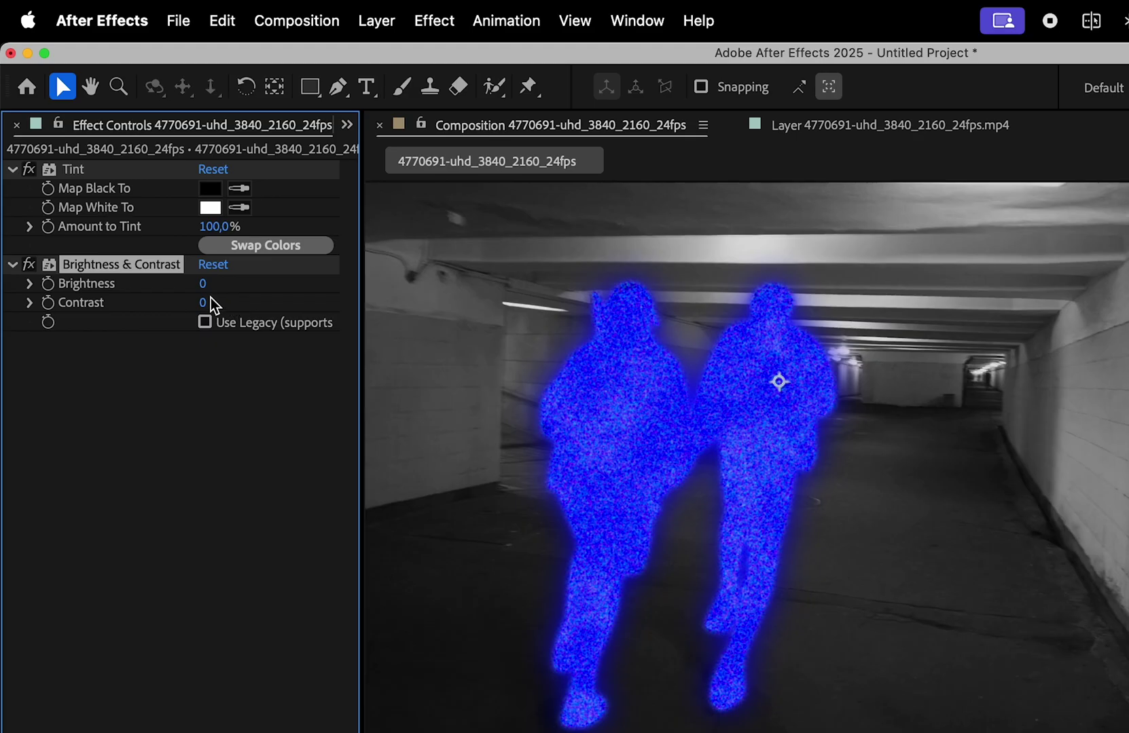
left_click(137, 190)
left_click_drag(137, 190, 158, 202)
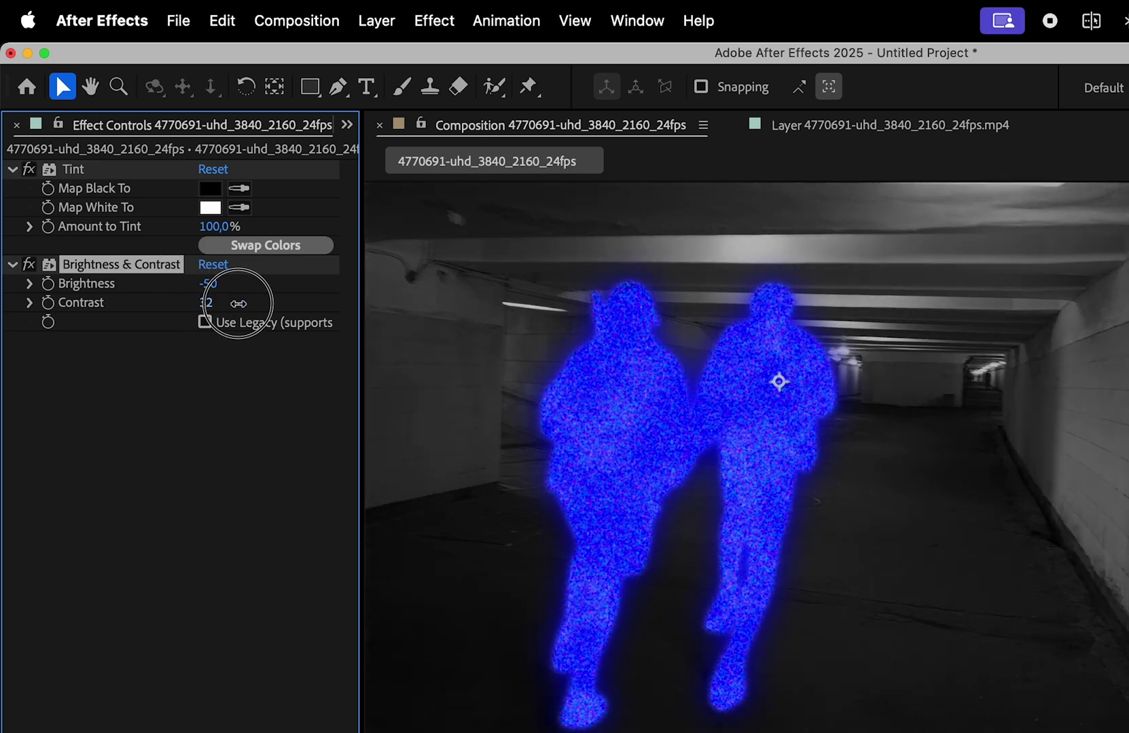
left_click_drag(238, 304, 247, 303)
Step: Apply the Noise effect to the background layer with the amount at 20% and color noise turned off
left_click(909, 178)
type("noise")
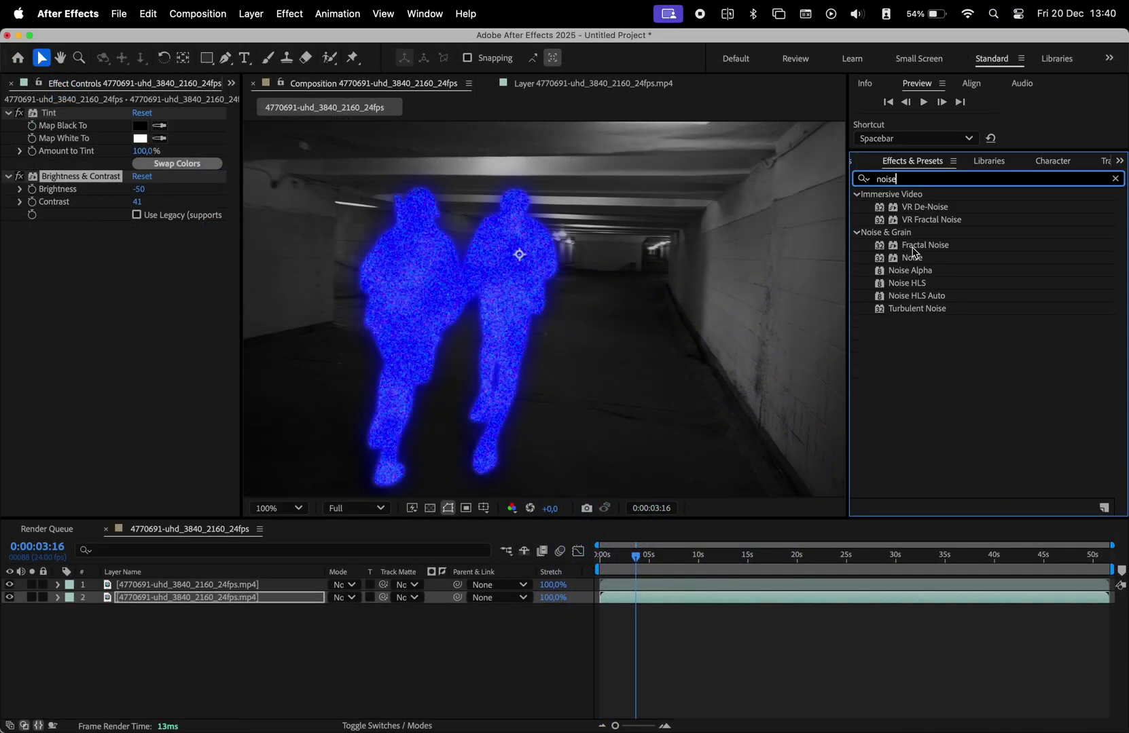
left_click_drag(910, 257, 156, 599)
left_click_drag(141, 239, 153, 240)
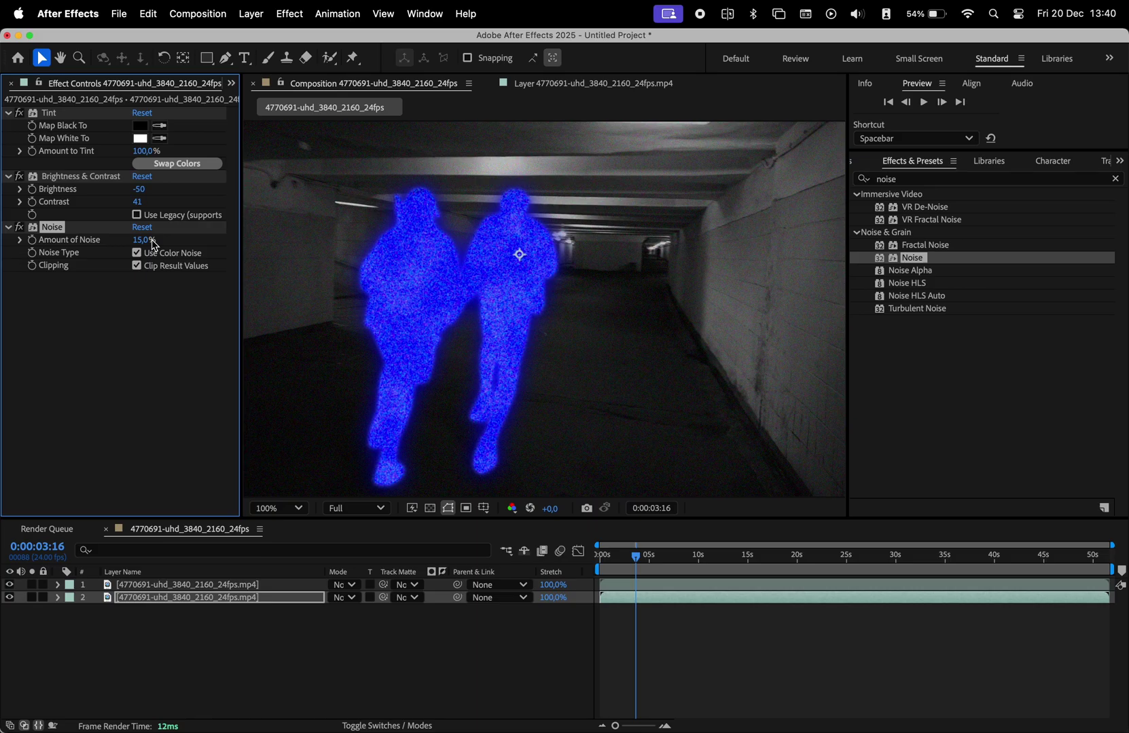
Step: Copy the Add Grain effect from the rotoscoped layer onto the background layer and disable the background's Noise effect
left_click(157, 591)
scroll(87, 397, "down", 6)
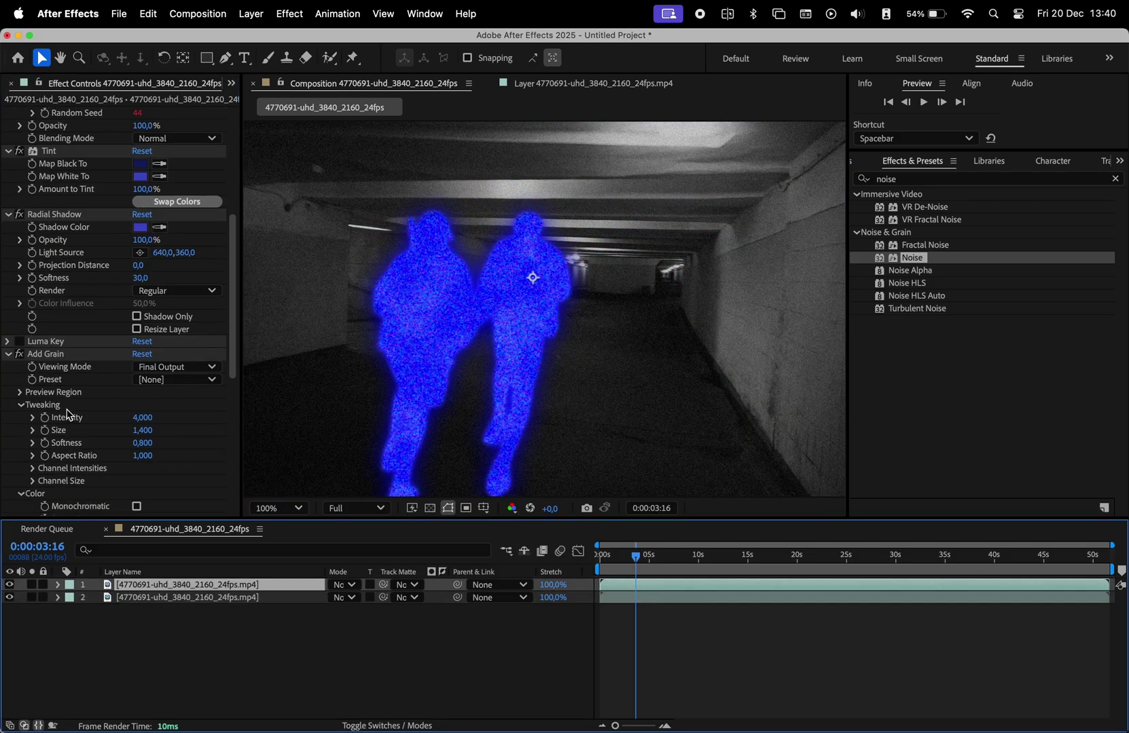
left_click(152, 597)
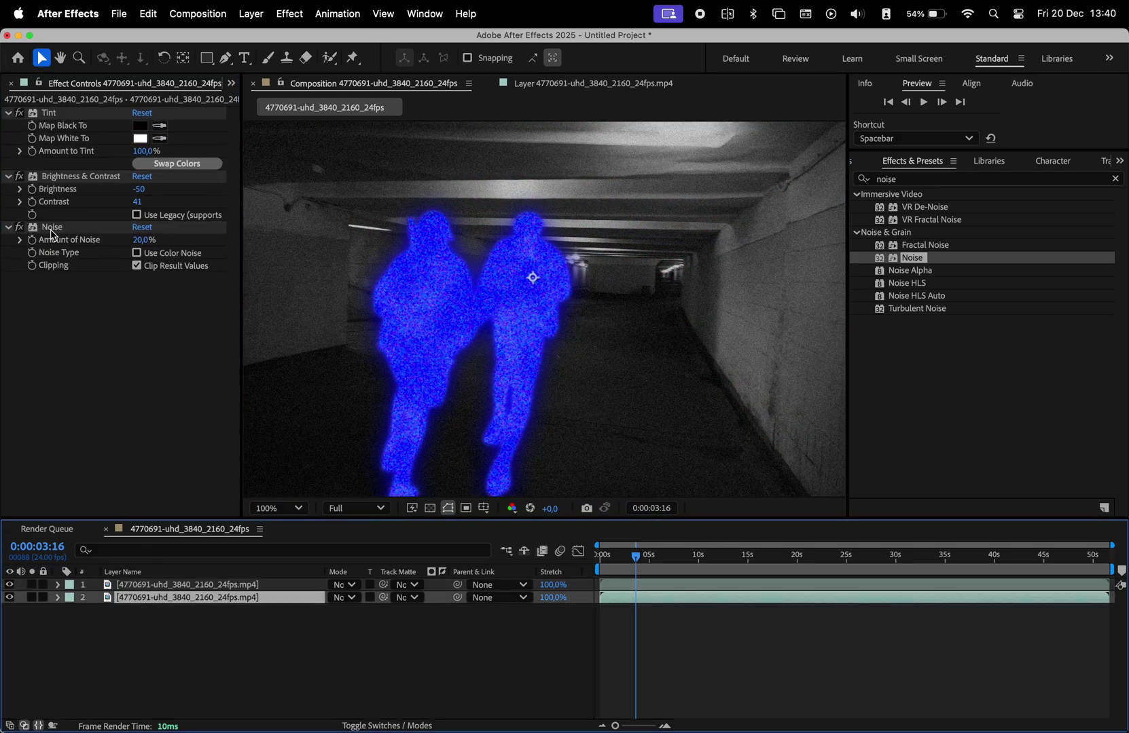
left_click(19, 227)
key("super+v")
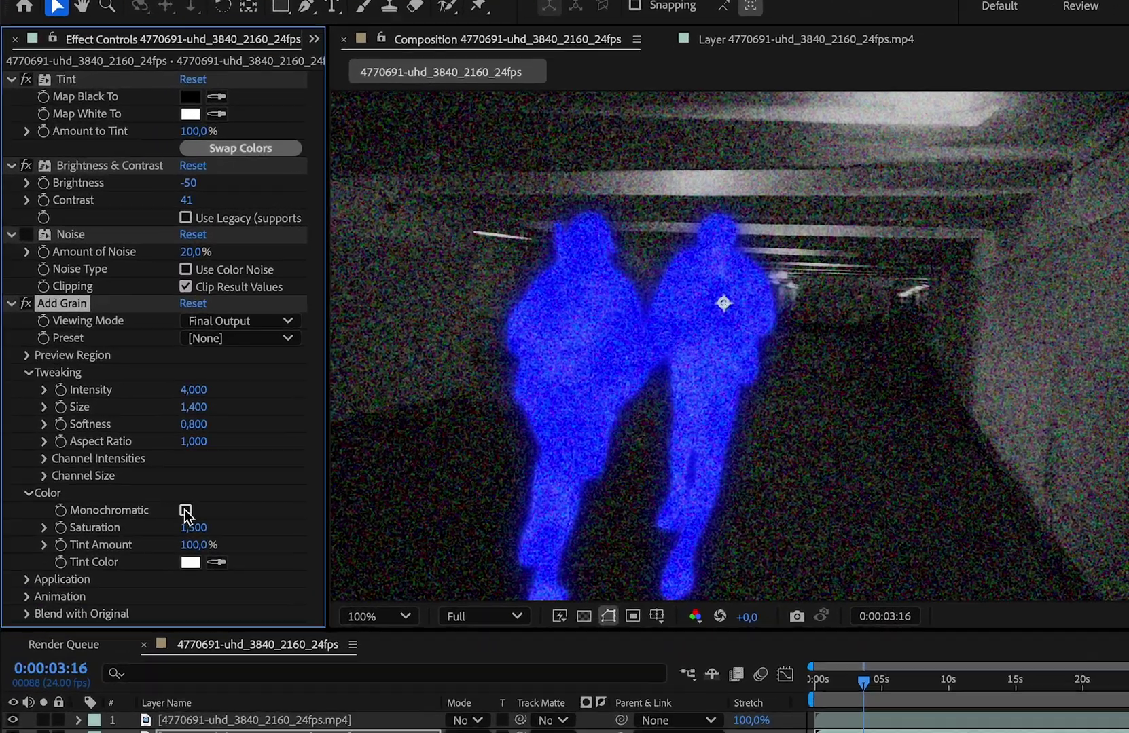
Step: Make the background layer's grain monochromatic and set its intensity to 0.7
left_click(185, 511)
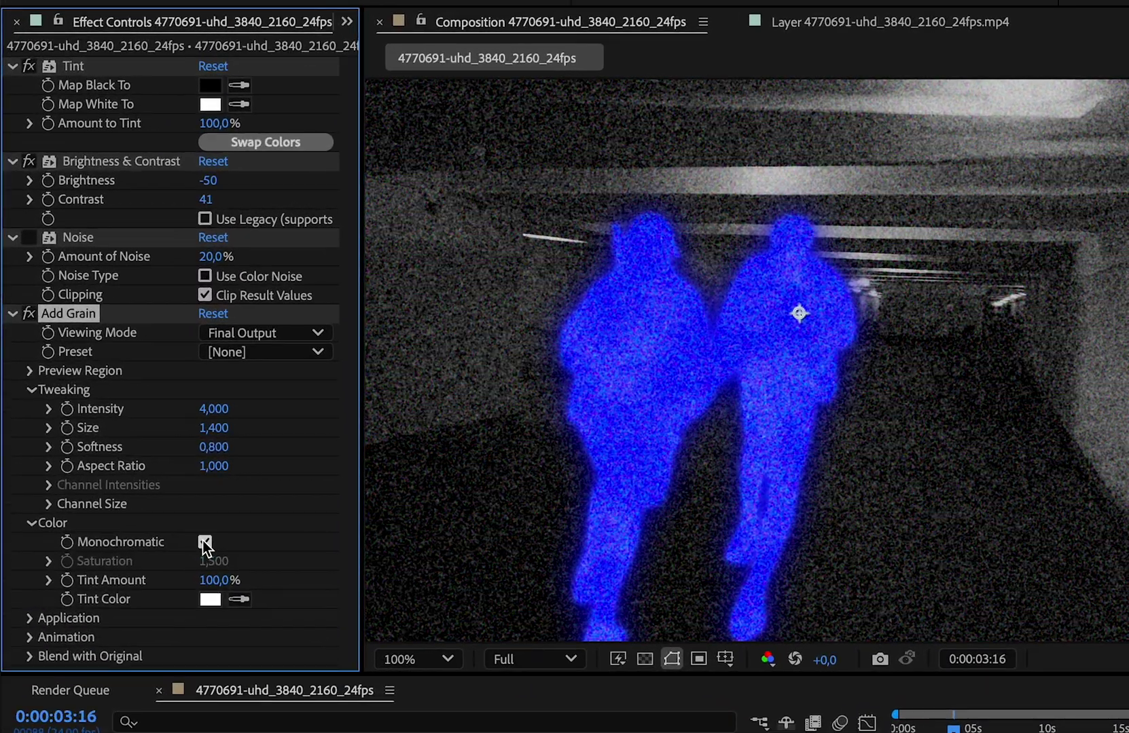
left_click(215, 407)
type("0,7")
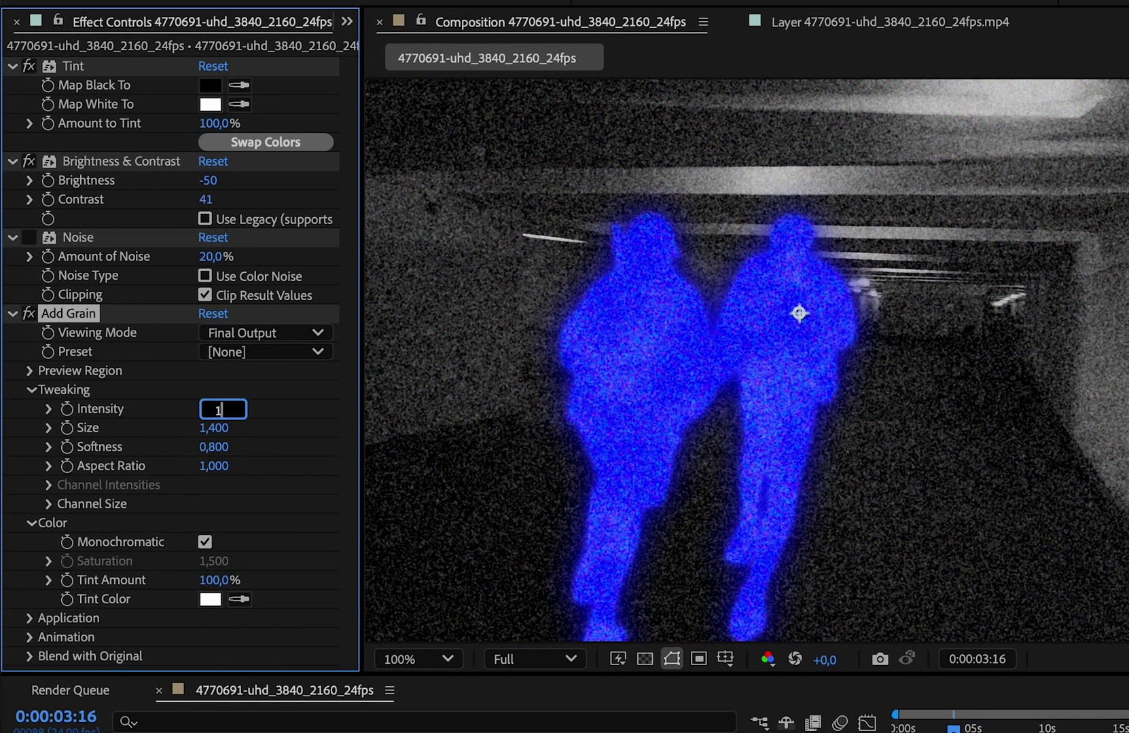
key("Return")
Step: Darken the background layer further by setting brightness to -72 and contrast to 60
left_click(207, 180)
type("-72")
key("Return")
left_click(206, 199)
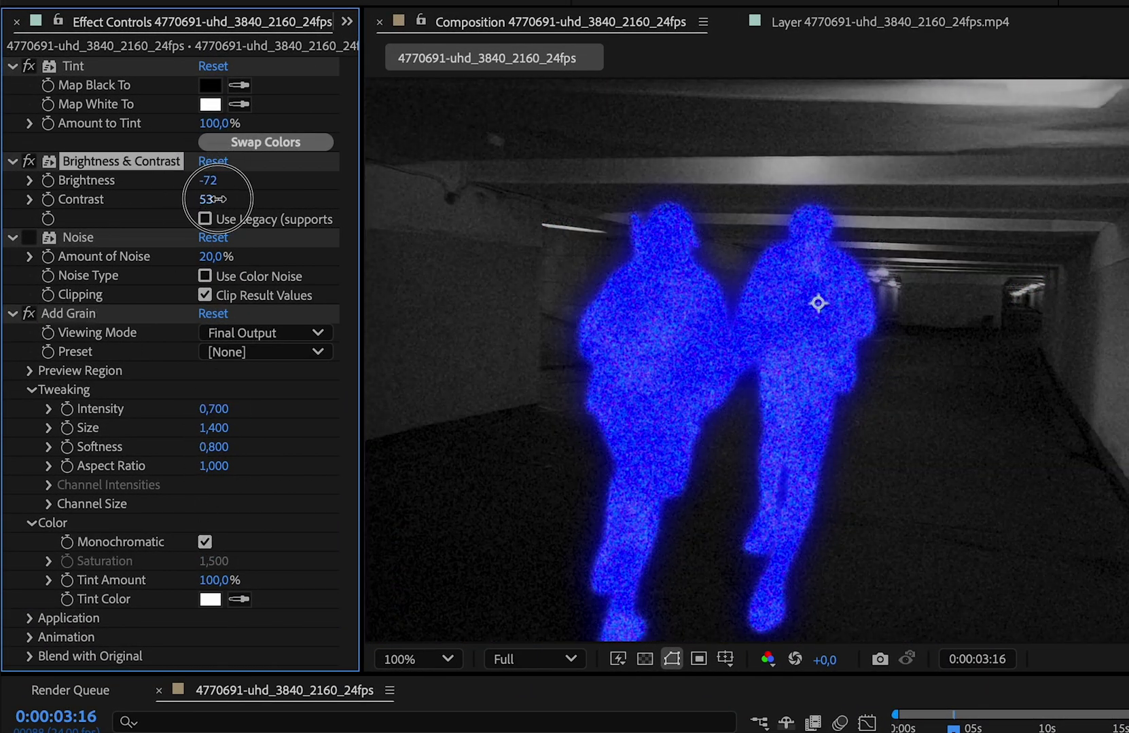
type("60")
key("Return")
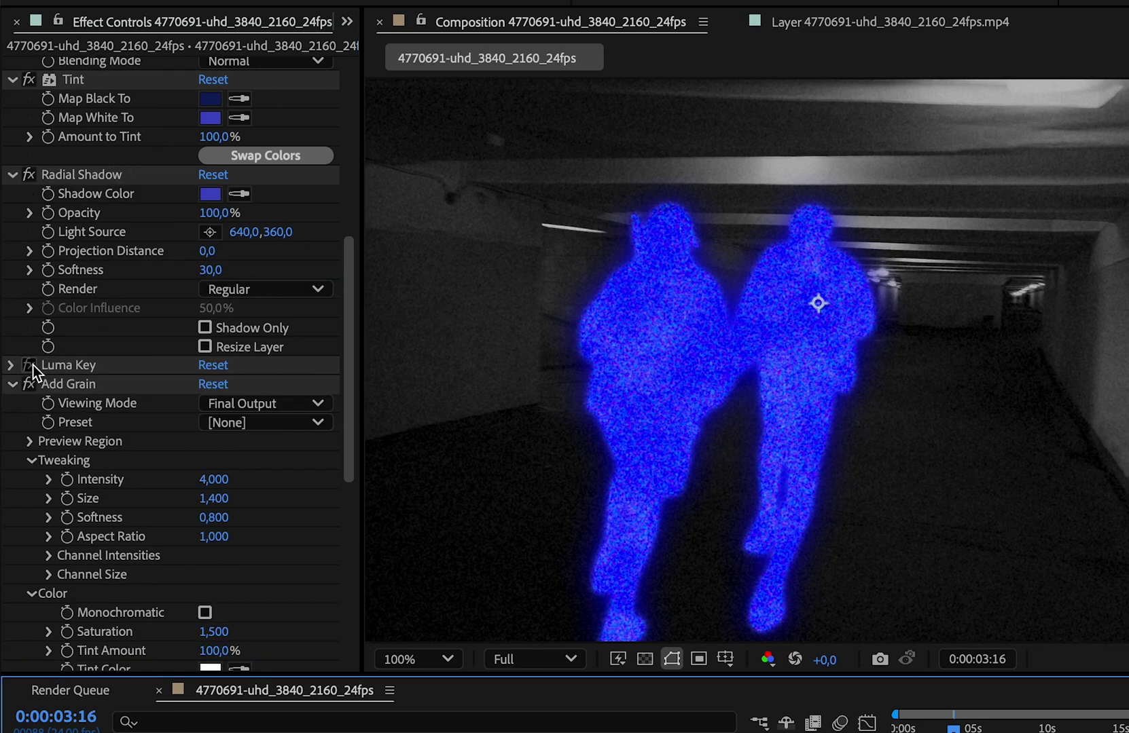
Step: Enable Luma Key on the rotoscoped layer and set its threshold to 51, keying out darker areas
left_click(32, 371)
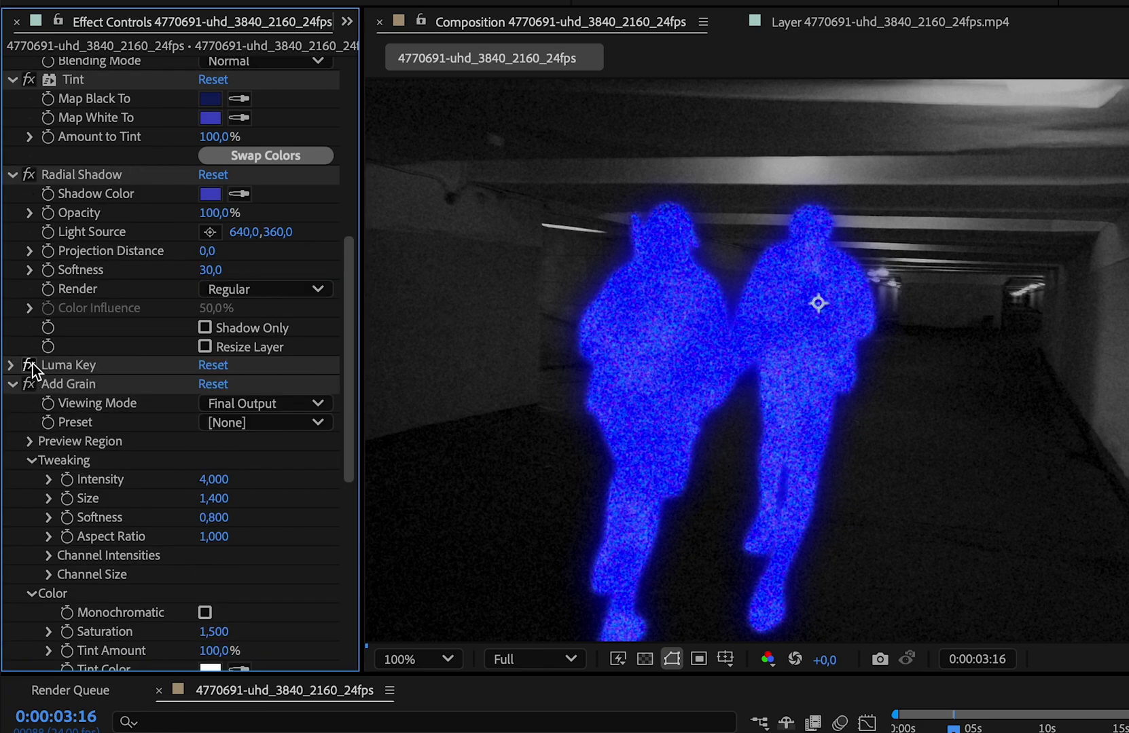
left_click(13, 366)
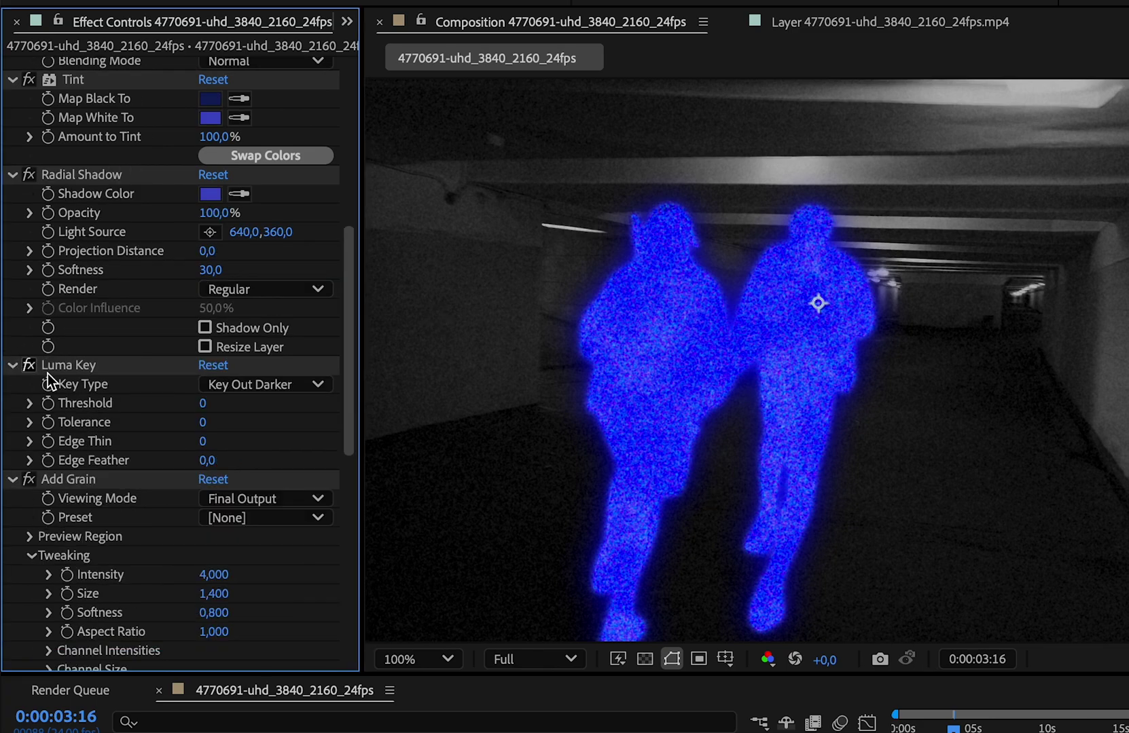
left_click(203, 406)
type("51")
key("Return")
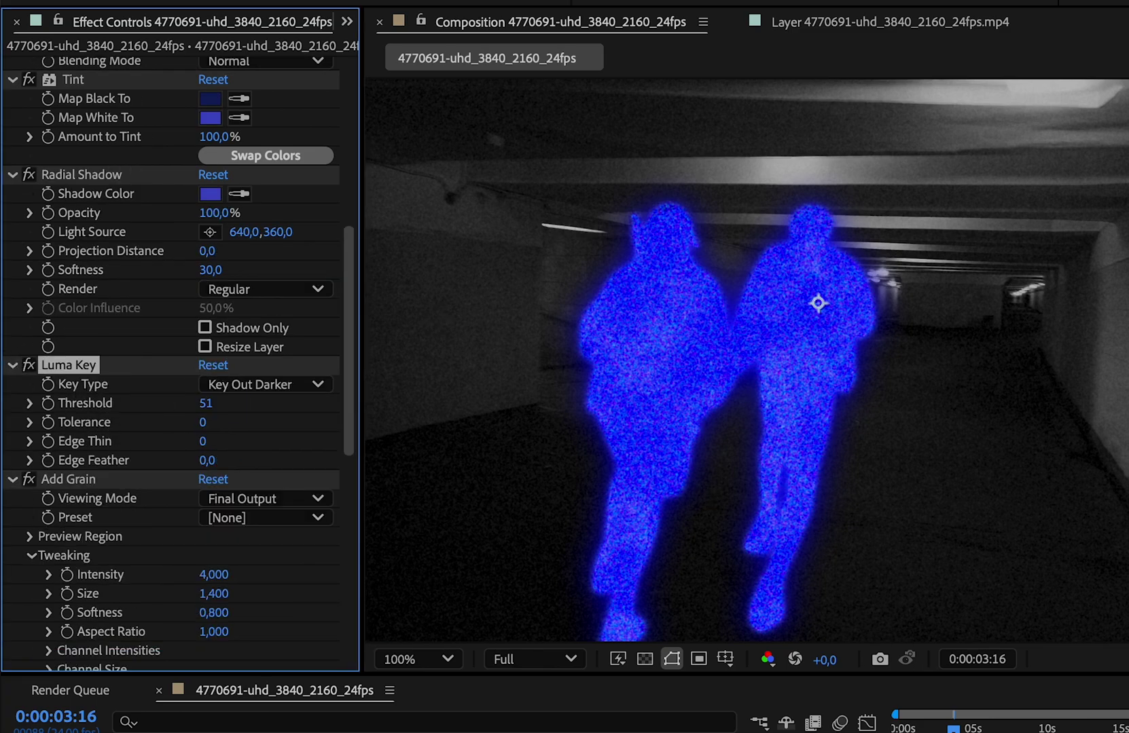
Step: Set the Luma Key tolerance to 56, edge thin to 3 and edge feather to 7.3
left_click(205, 422)
type("5")
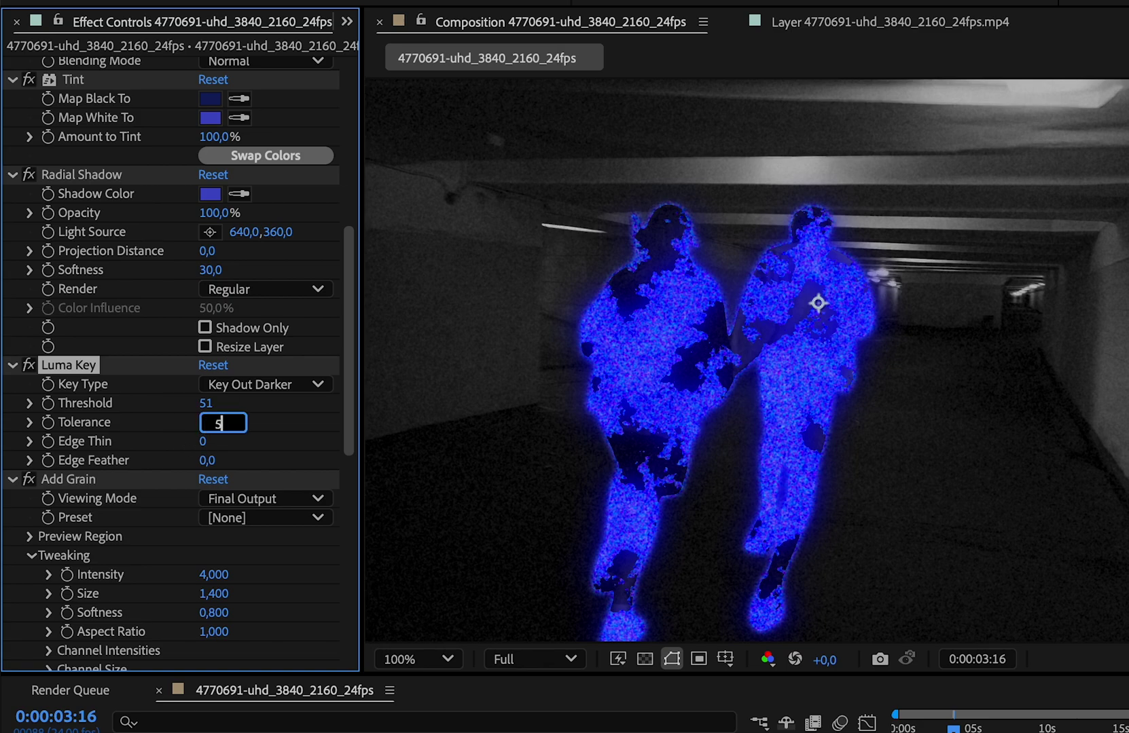
type("6")
key("Tab")
type("3")
key("Tab")
type("7,3")
key("Return")
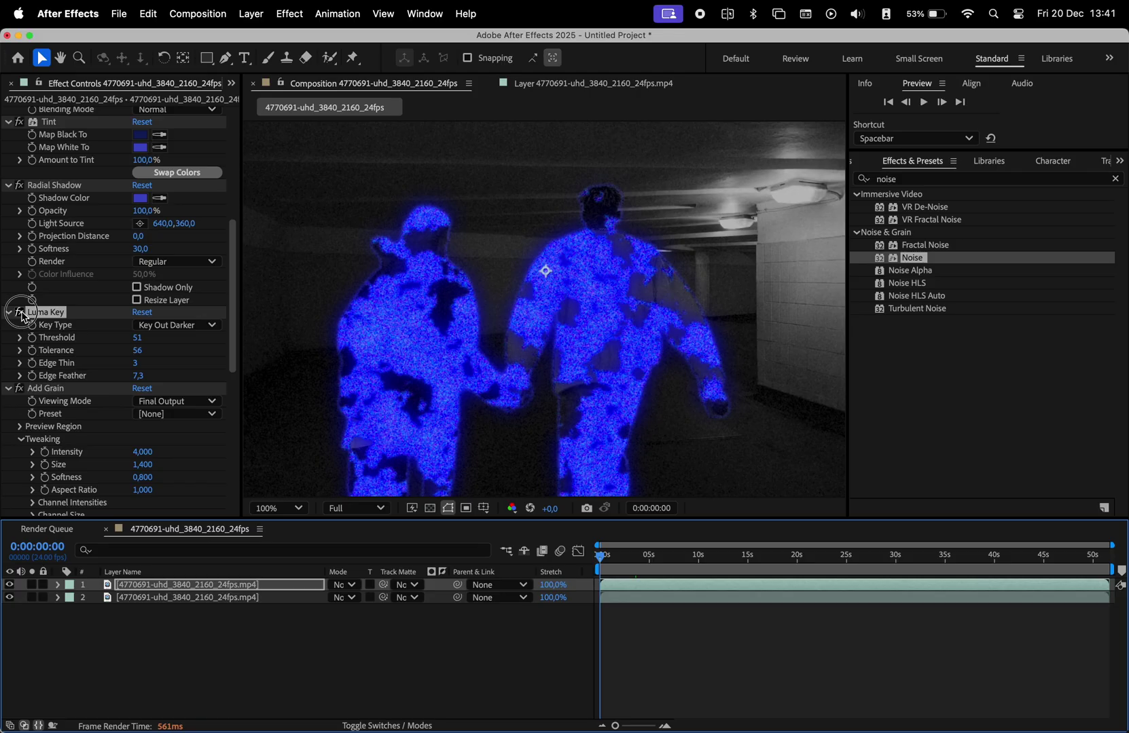
Step: Play back the composition with Luma Key off and on to compare the two looks
key("space")
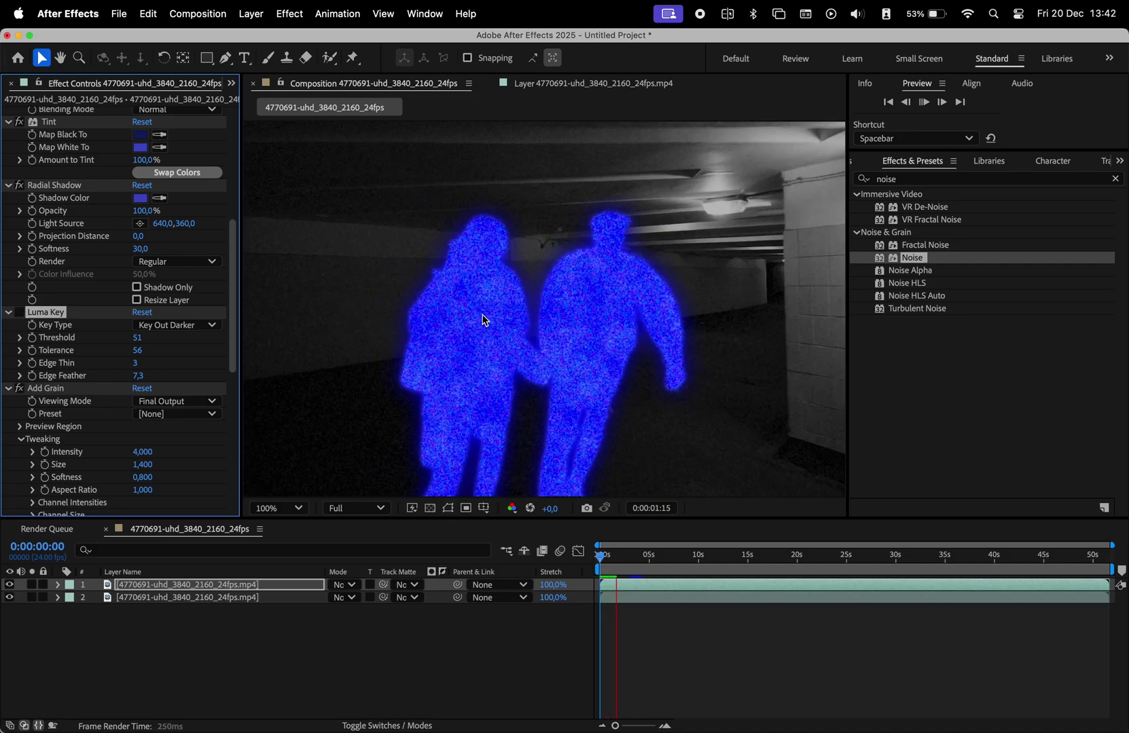
left_click(20, 313)
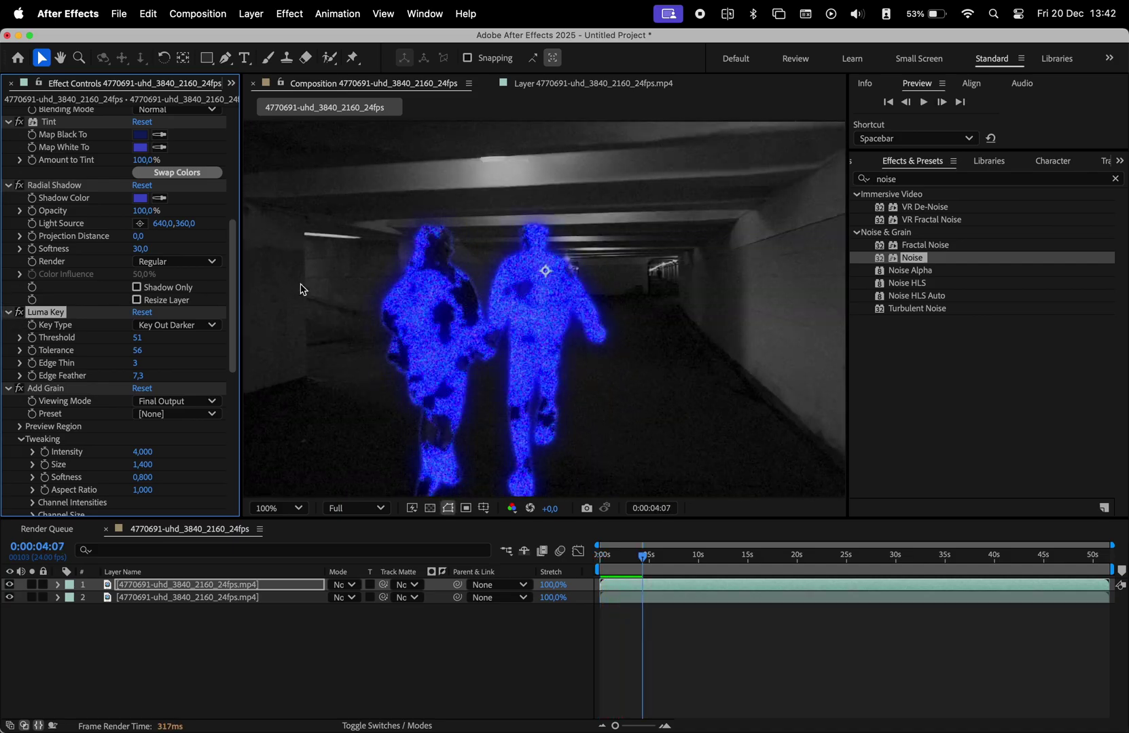
key("space")
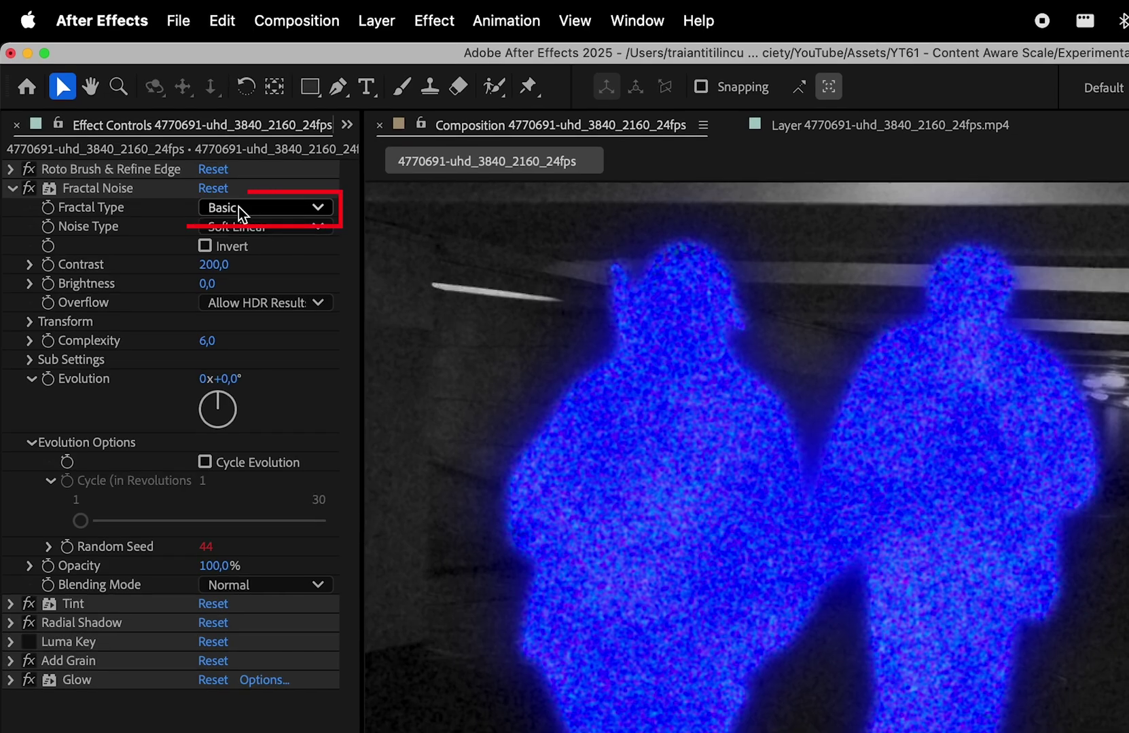
Step: Change the Fractal Noise fractal type on the rotoscoped layer to Turbulent Sharp
left_click(239, 208)
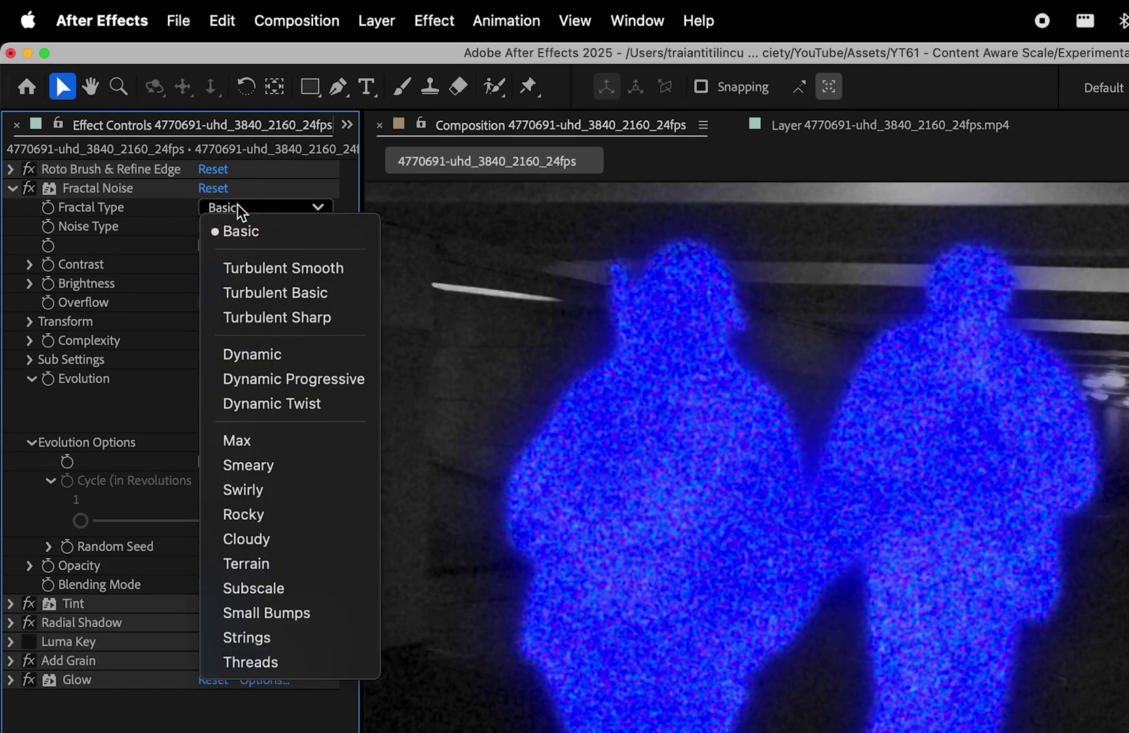
left_click(297, 318)
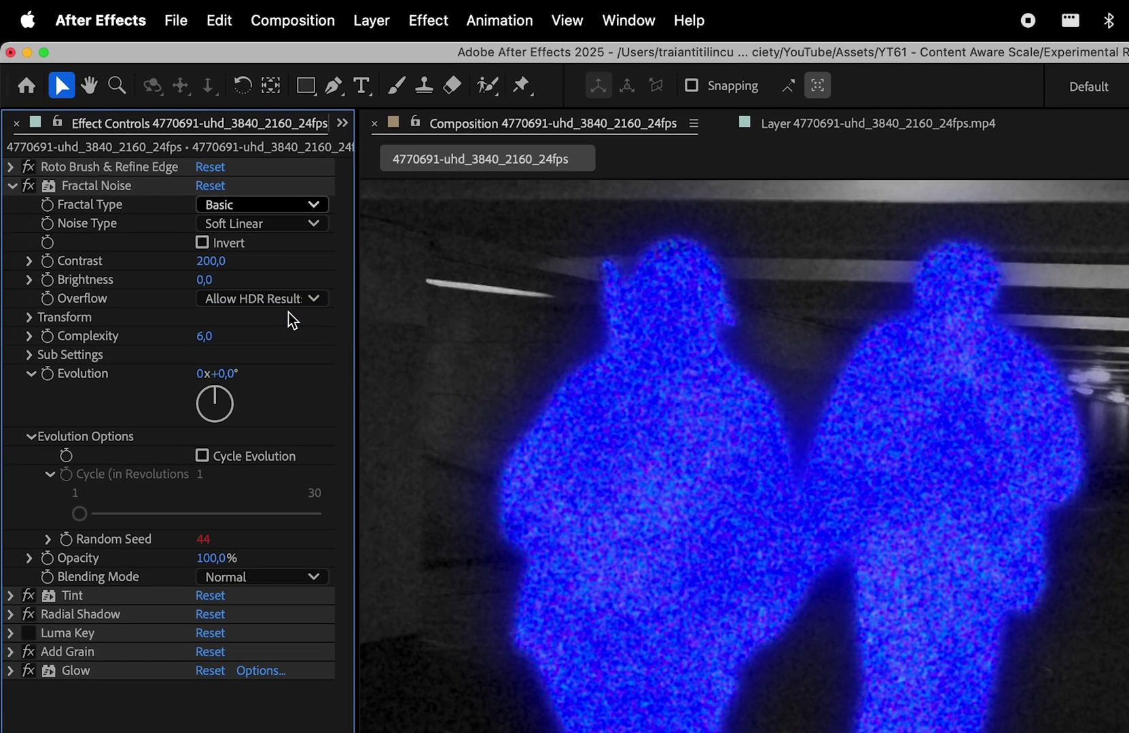